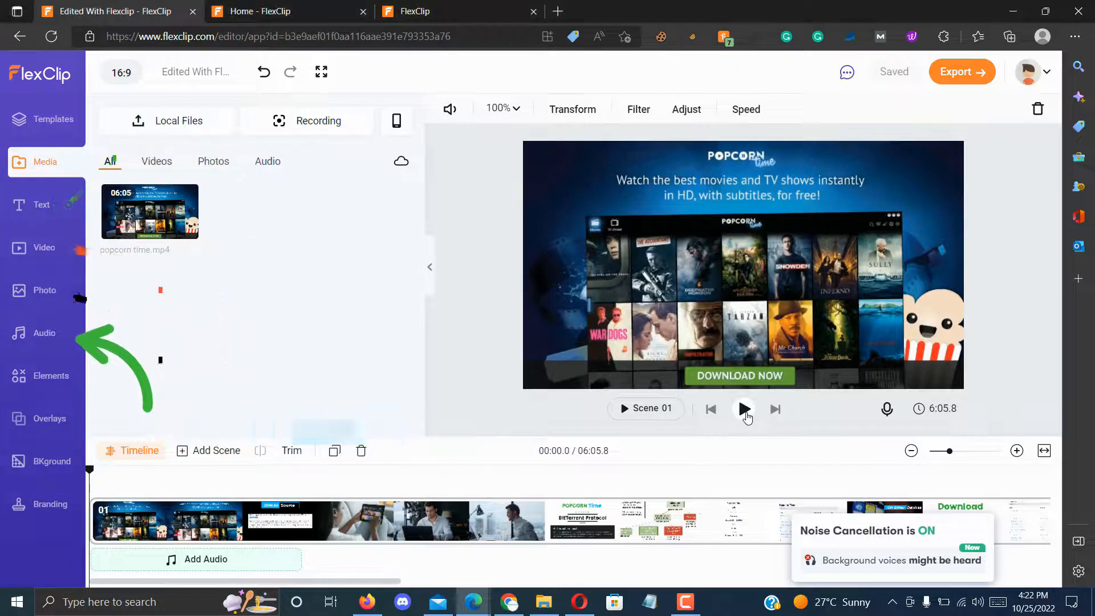
# Play back the edited popcorn time video in the preview, pausing to examine the edited segment around the one-minute mark
pyautogui.click(745, 410)
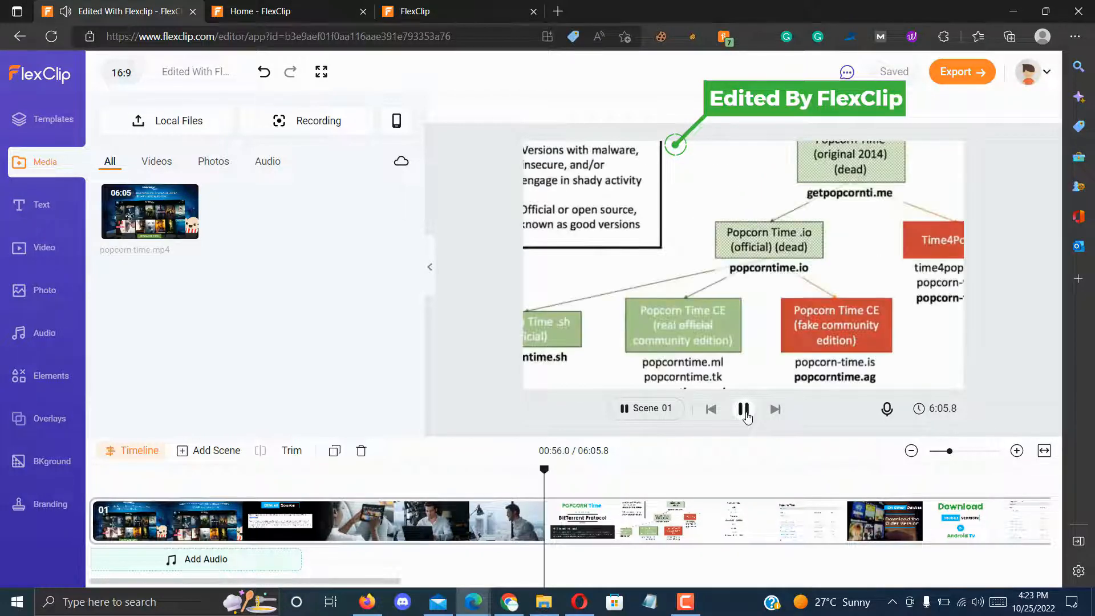
pyautogui.click(747, 417)
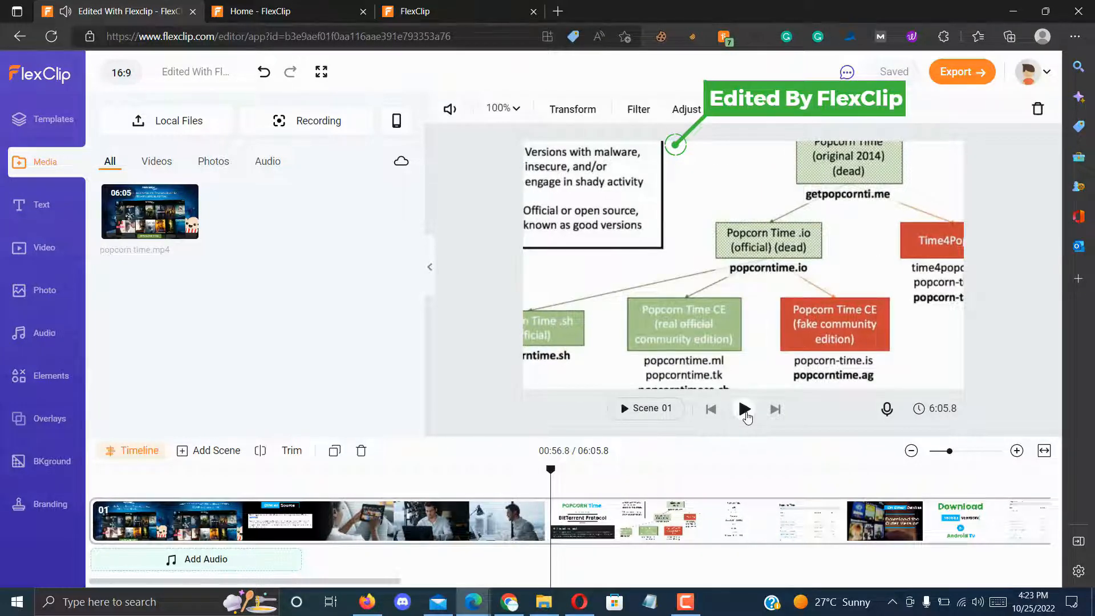
pyautogui.click(747, 417)
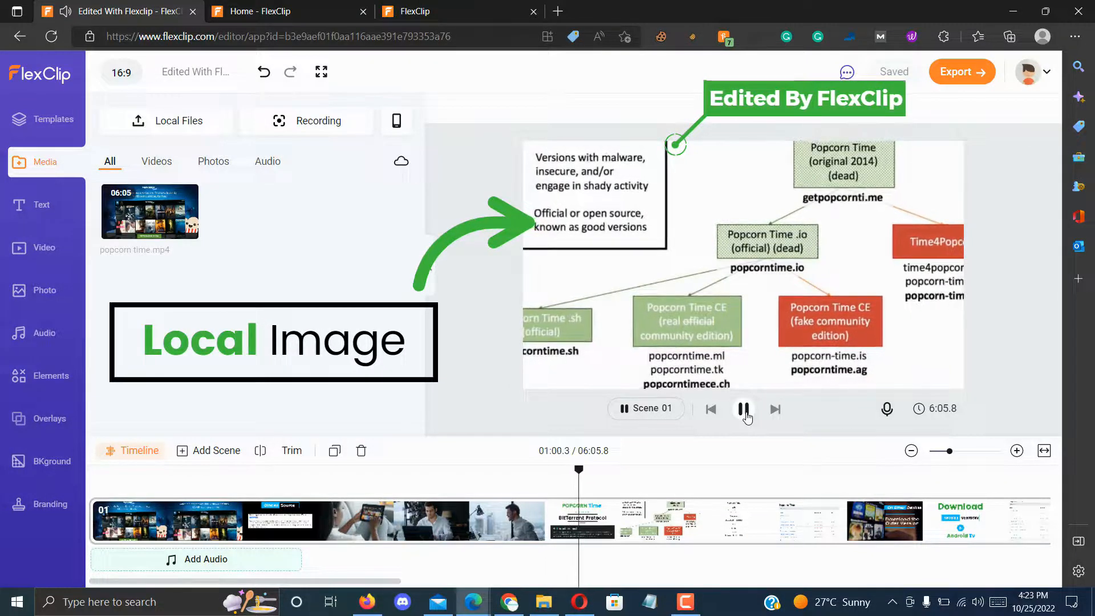
pyautogui.click(744, 411)
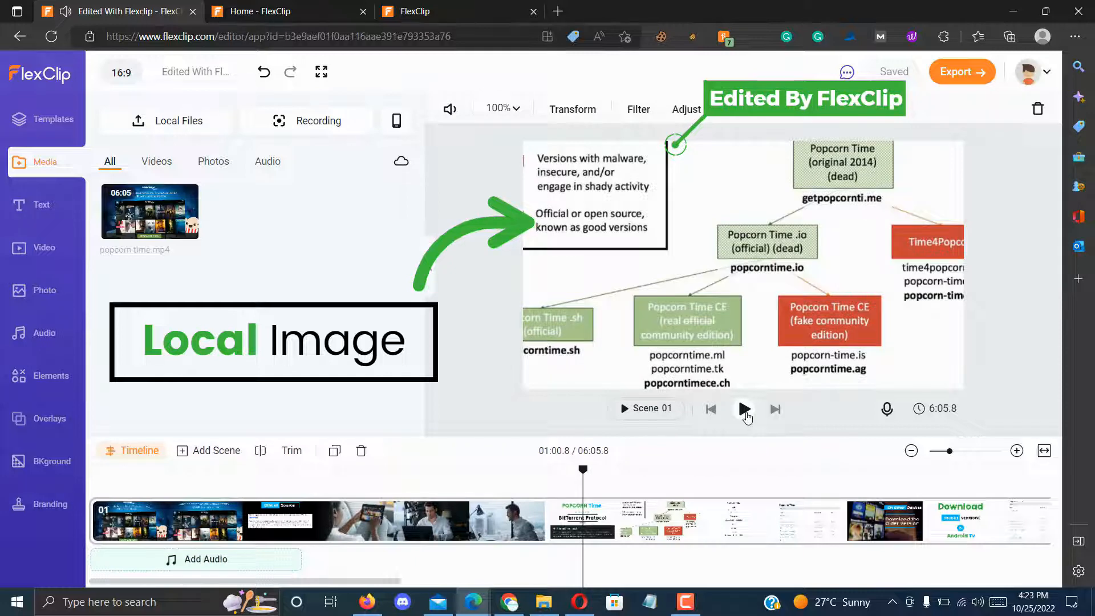
pyautogui.click(745, 409)
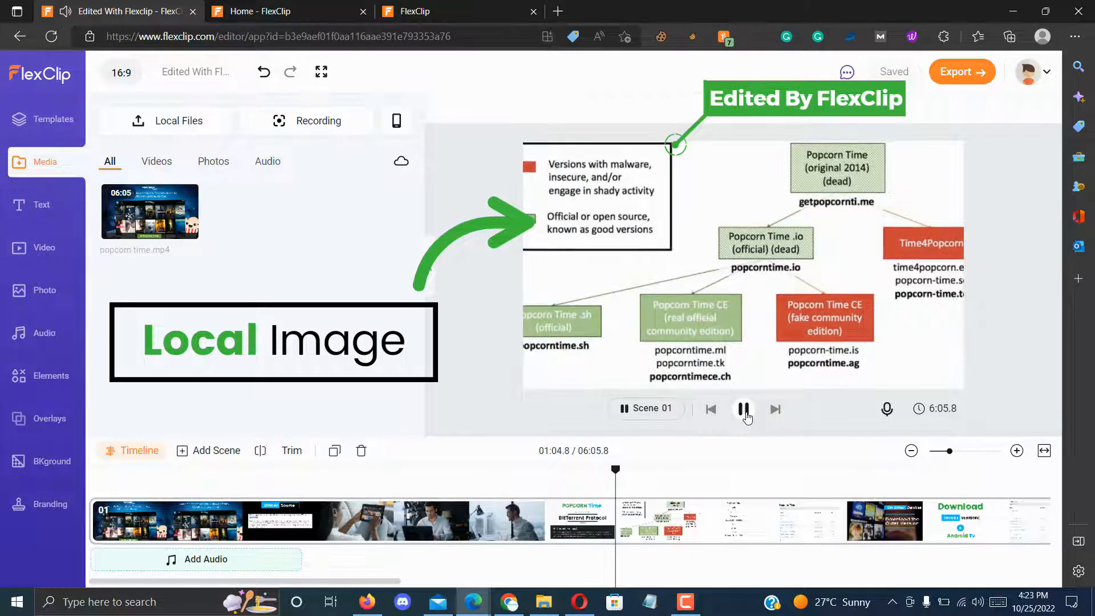
pyautogui.click(745, 411)
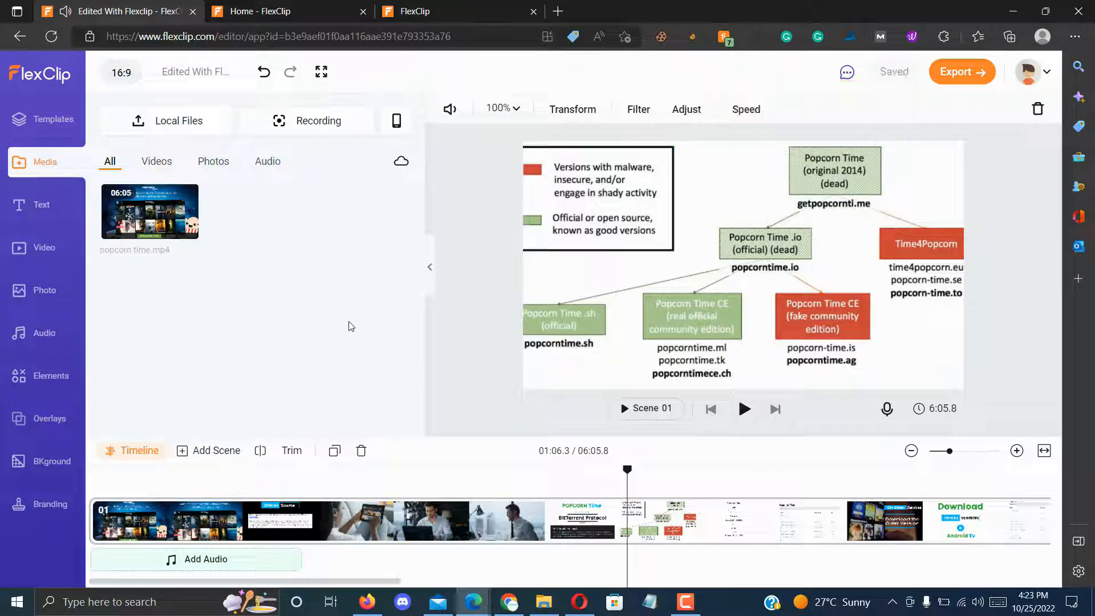
pyautogui.click(351, 356)
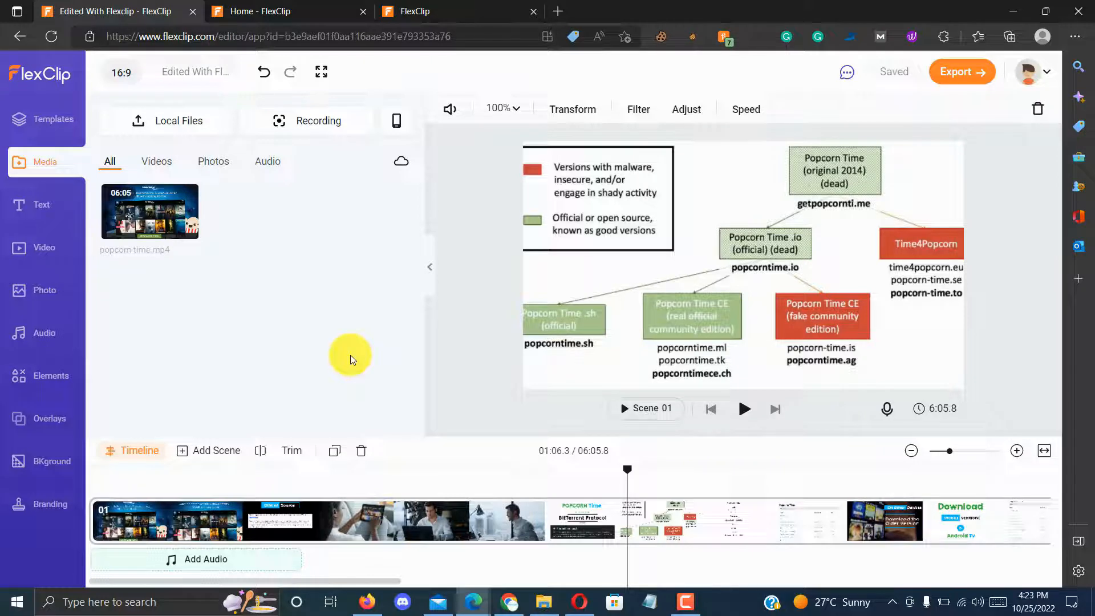
# Start a new 16:9 project from scratch from the home page and dismiss the media import dialog
pyautogui.click(287, 10)
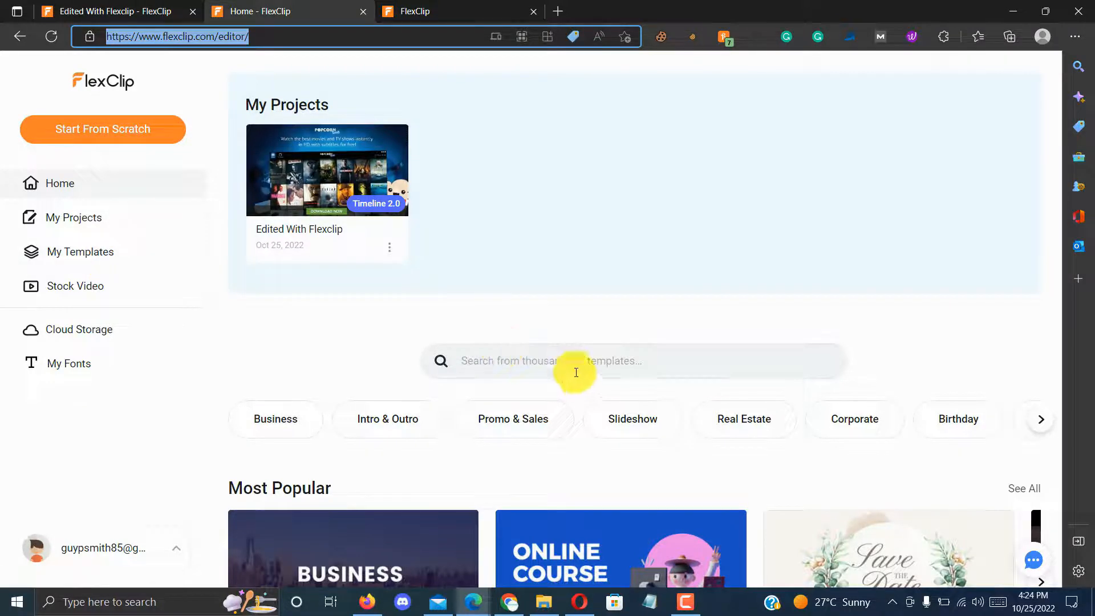
pyautogui.click(542, 351)
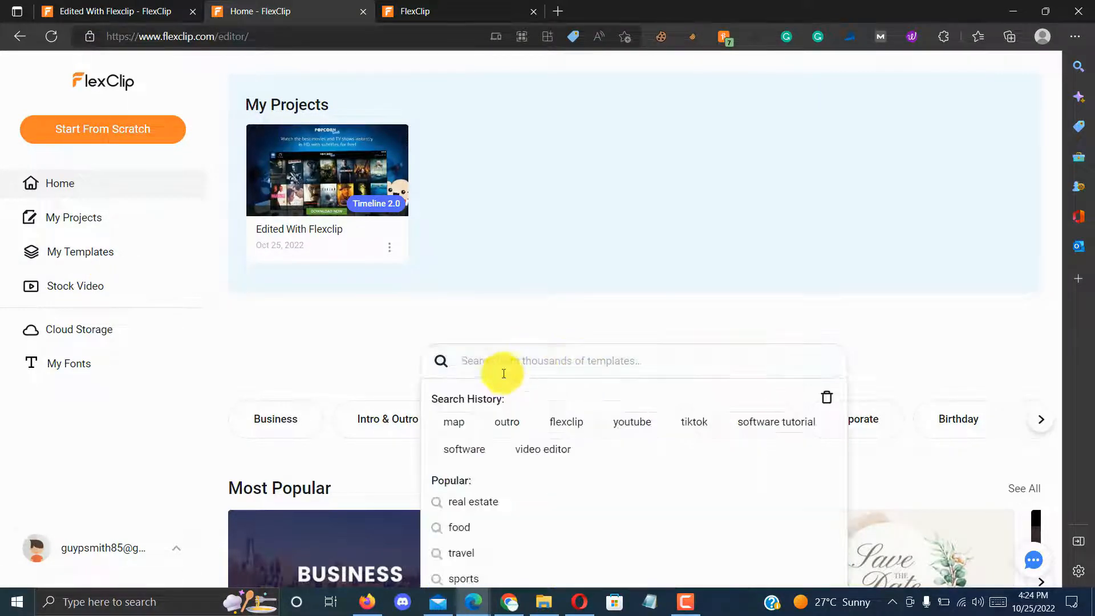
pyautogui.click(370, 324)
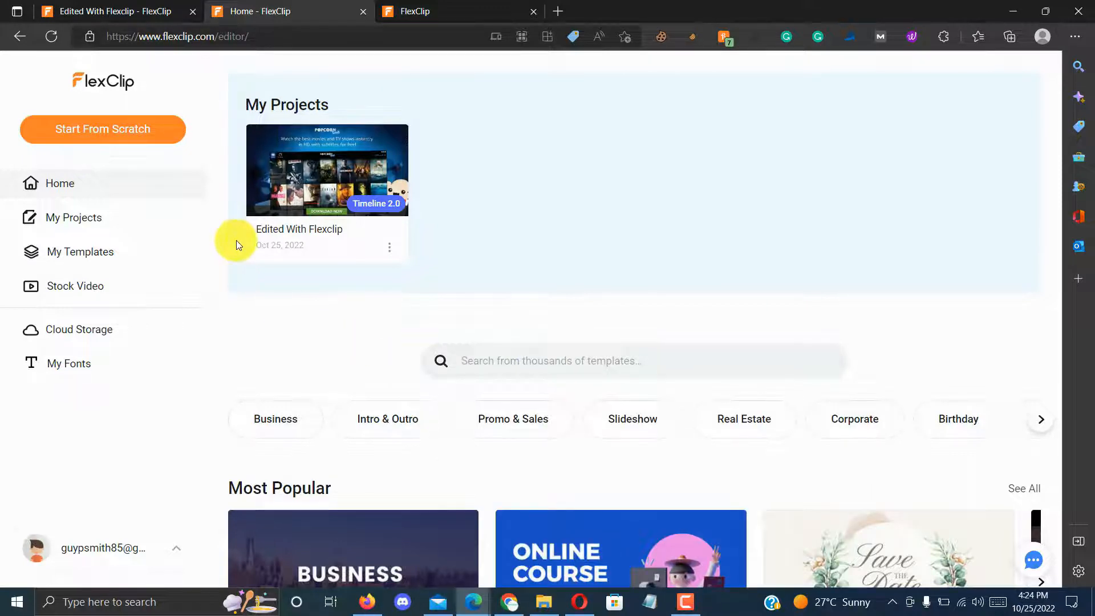
pyautogui.click(178, 145)
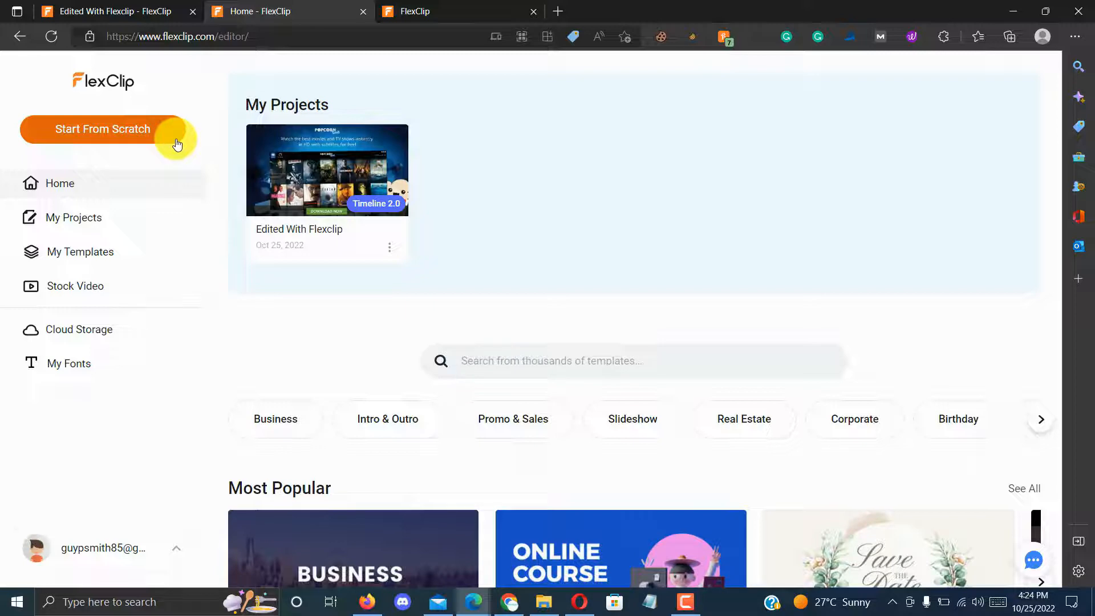
pyautogui.click(178, 145)
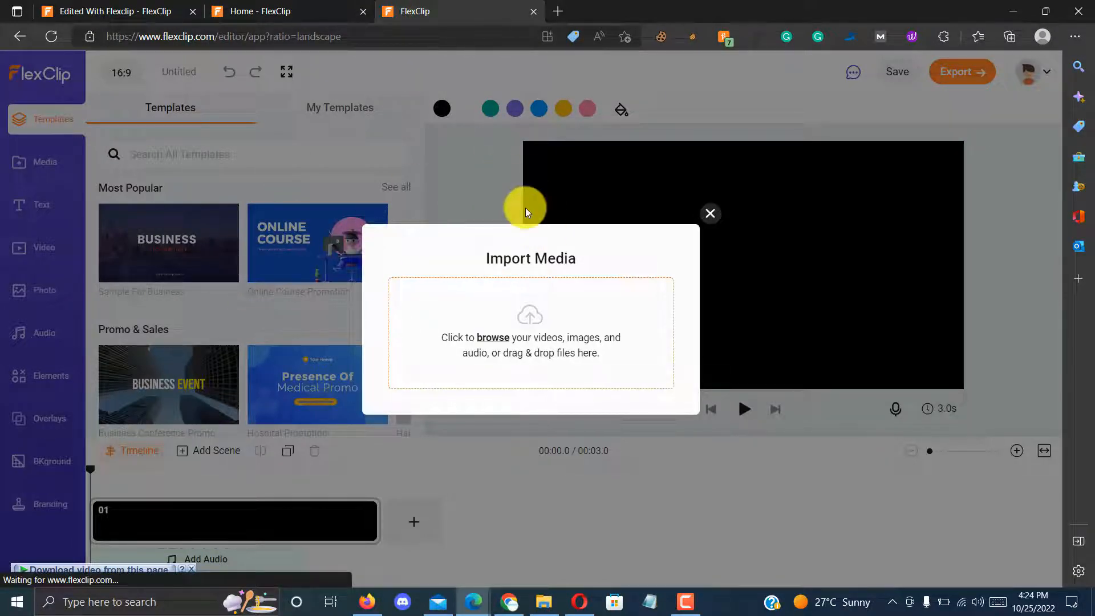
pyautogui.click(709, 221)
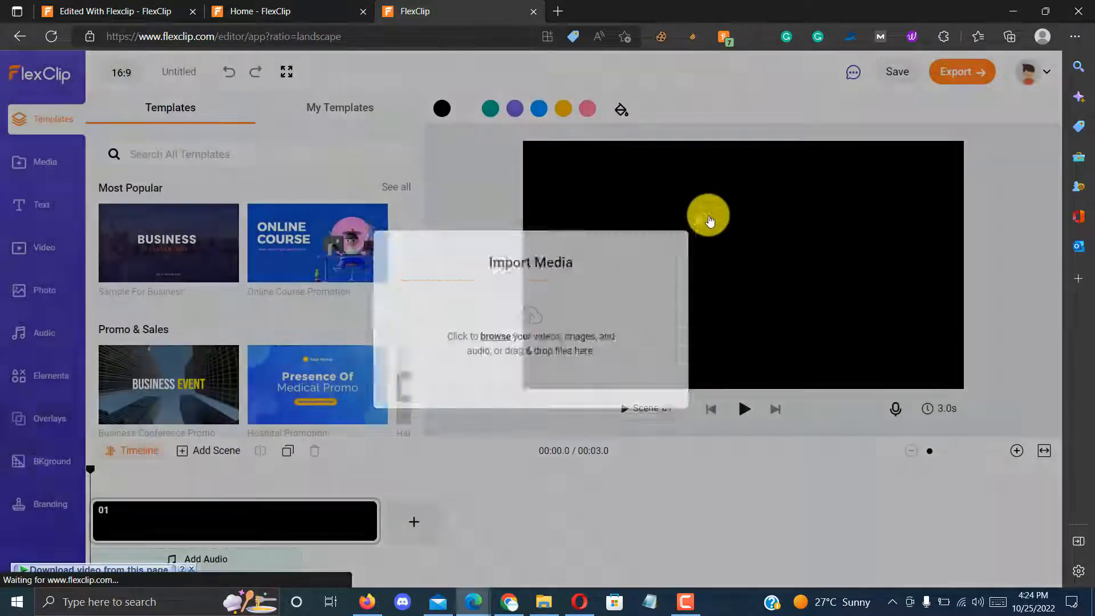
# Add the slanted "Creative Designs" title with the blue bar from the Modern Titles text presets to the scene
pyautogui.click(21, 158)
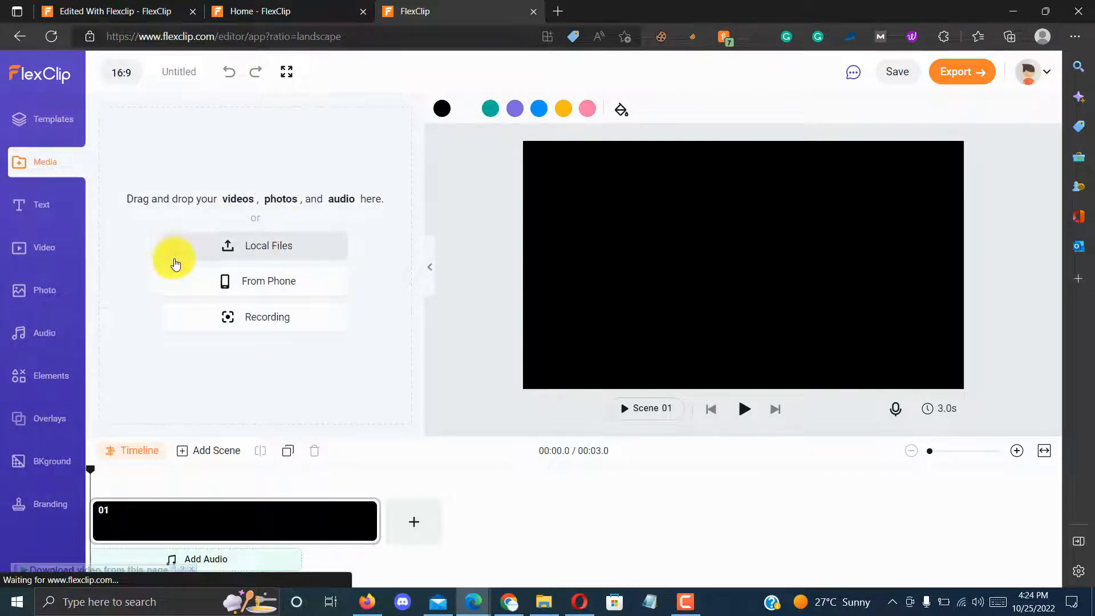
pyautogui.click(39, 208)
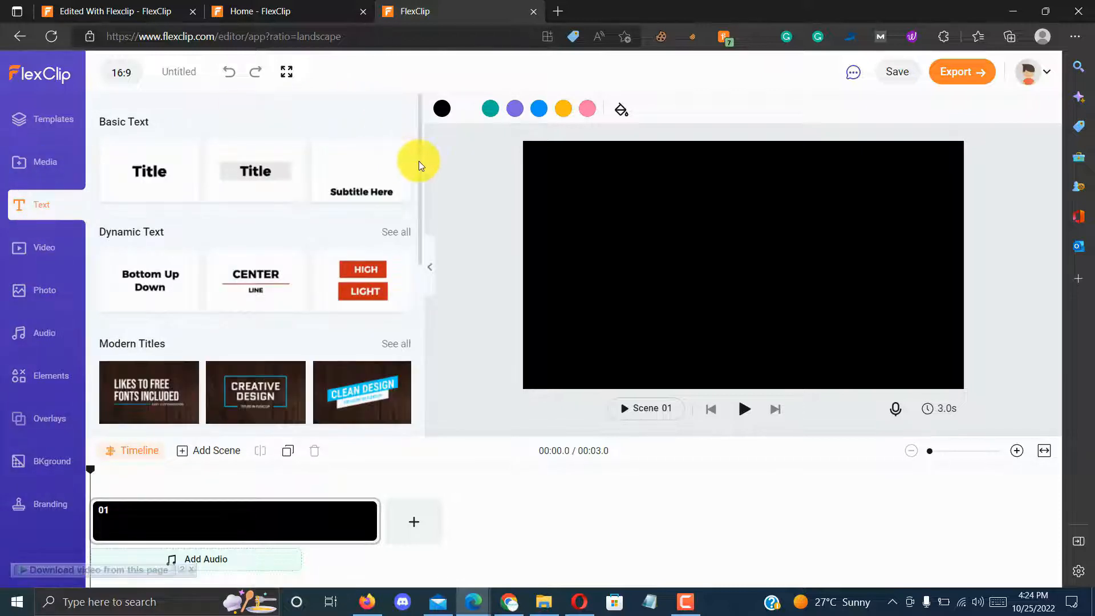
pyautogui.click(404, 345)
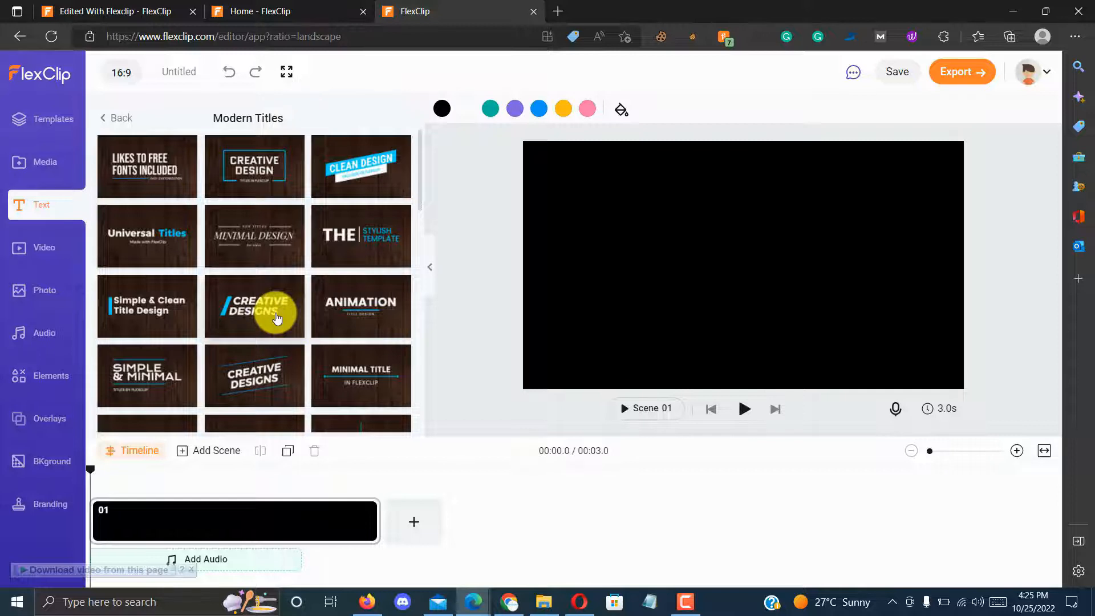
pyautogui.moveTo(277, 318)
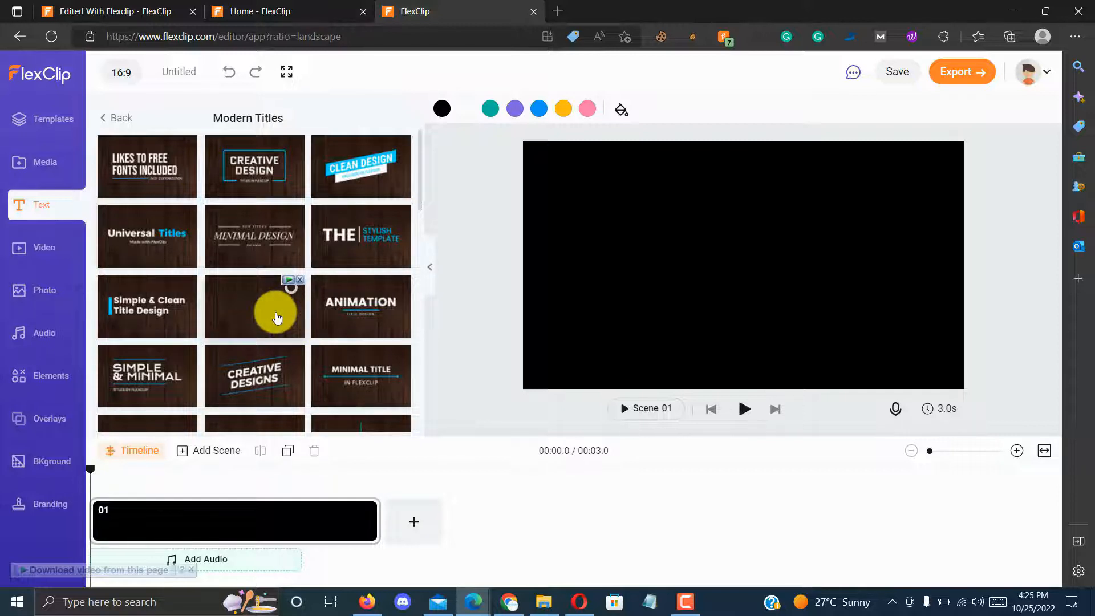
pyautogui.click(277, 318)
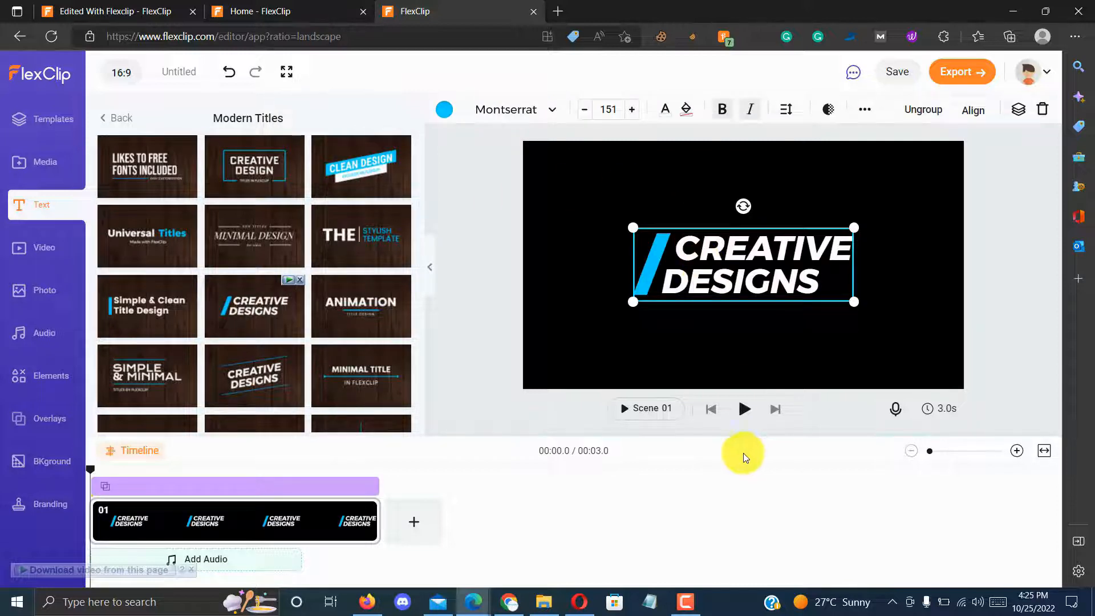
# Shorten the Creative Designs title to a little under two thirds of the scene's length and preview its animation
pyautogui.click(745, 409)
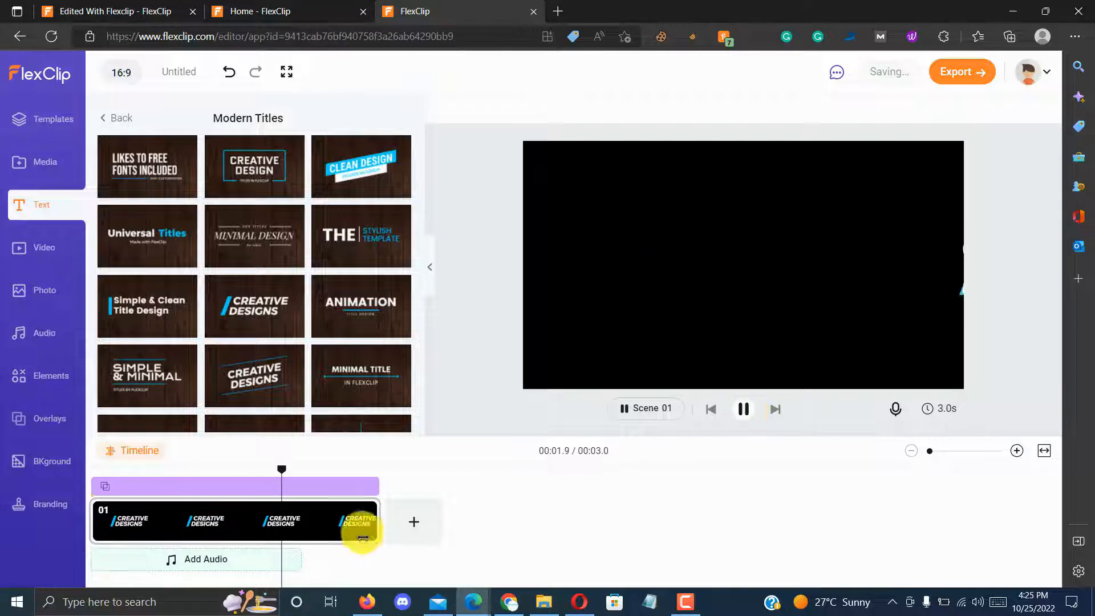
pyautogui.click(356, 490)
pyautogui.click(355, 489)
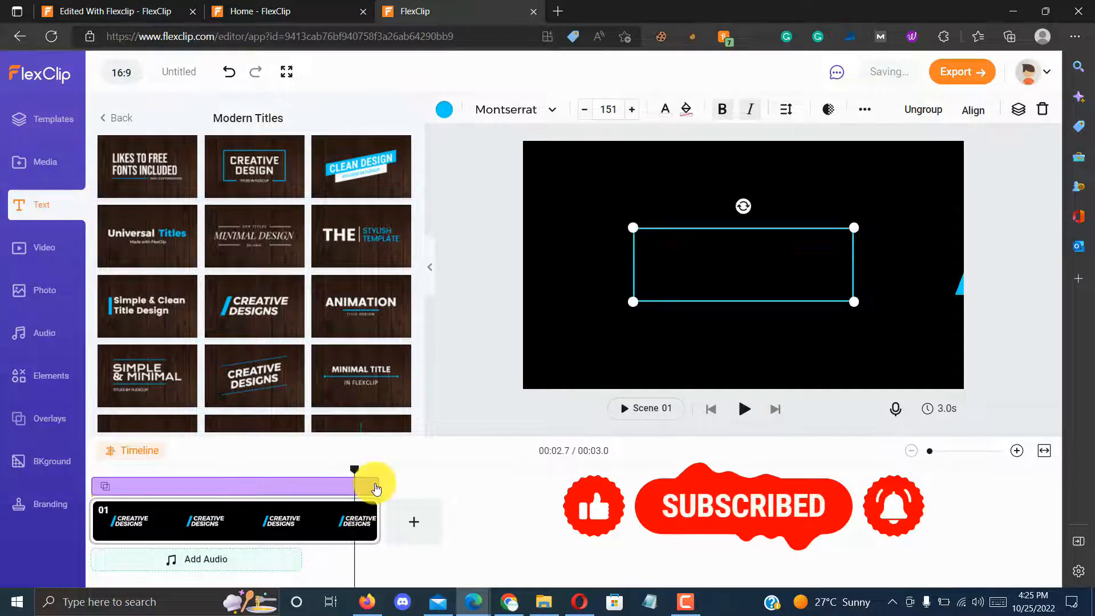
pyautogui.moveTo(377, 487); pyautogui.dragTo(359, 487)
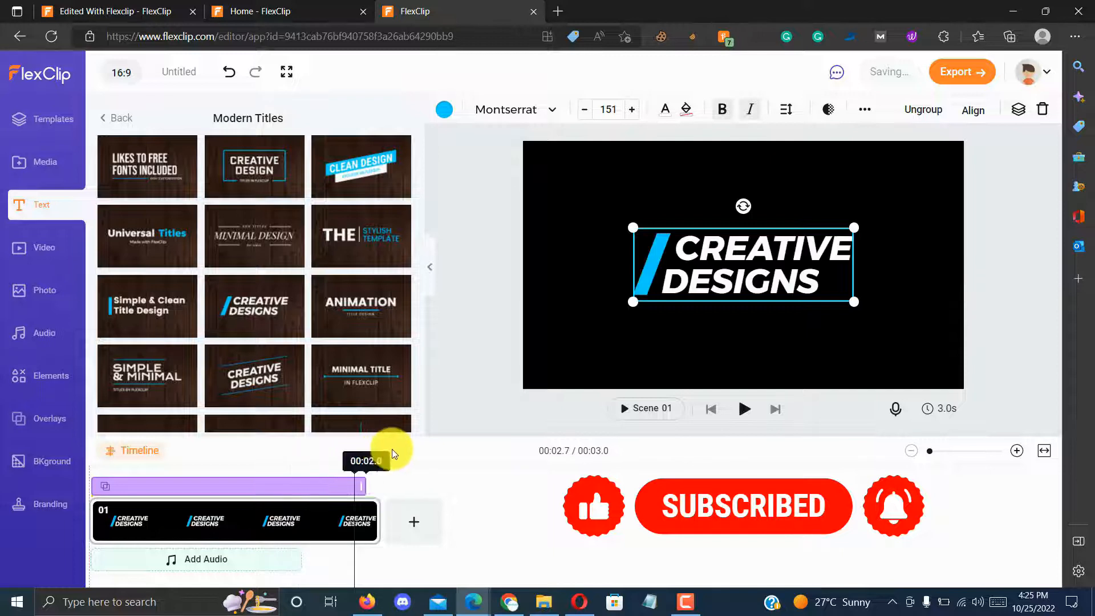
pyautogui.moveTo(279, 471); pyautogui.dragTo(269, 480)
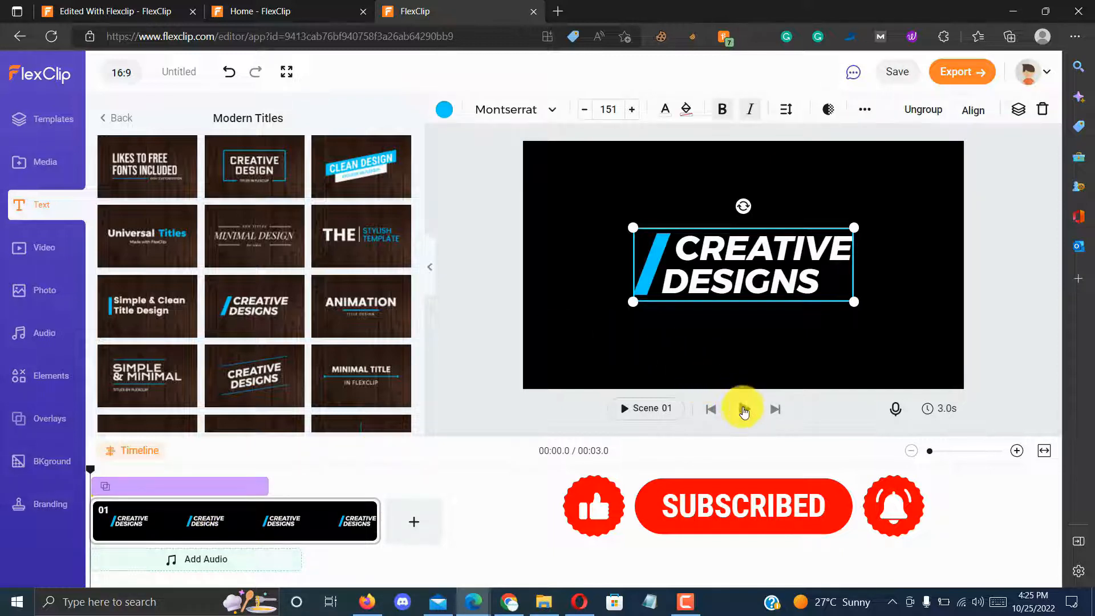
pyautogui.click(745, 410)
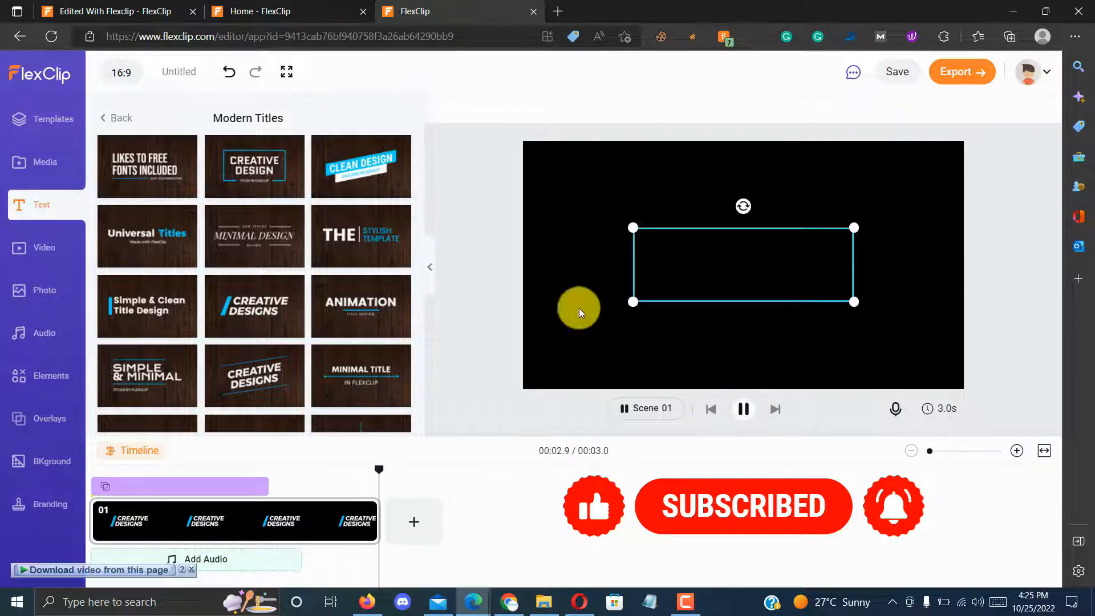
# Browse the text preset categories and examine the full Social Media collection
pyautogui.click(123, 125)
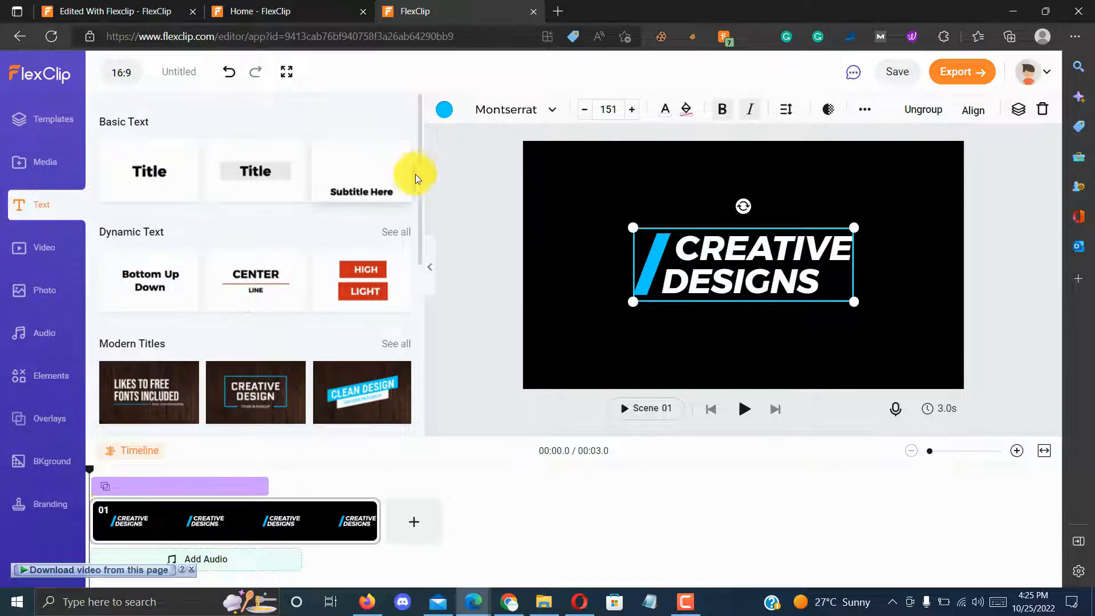
pyautogui.moveTo(421, 170); pyautogui.dragTo(415, 265)
pyautogui.scroll(-4, 419, 348)
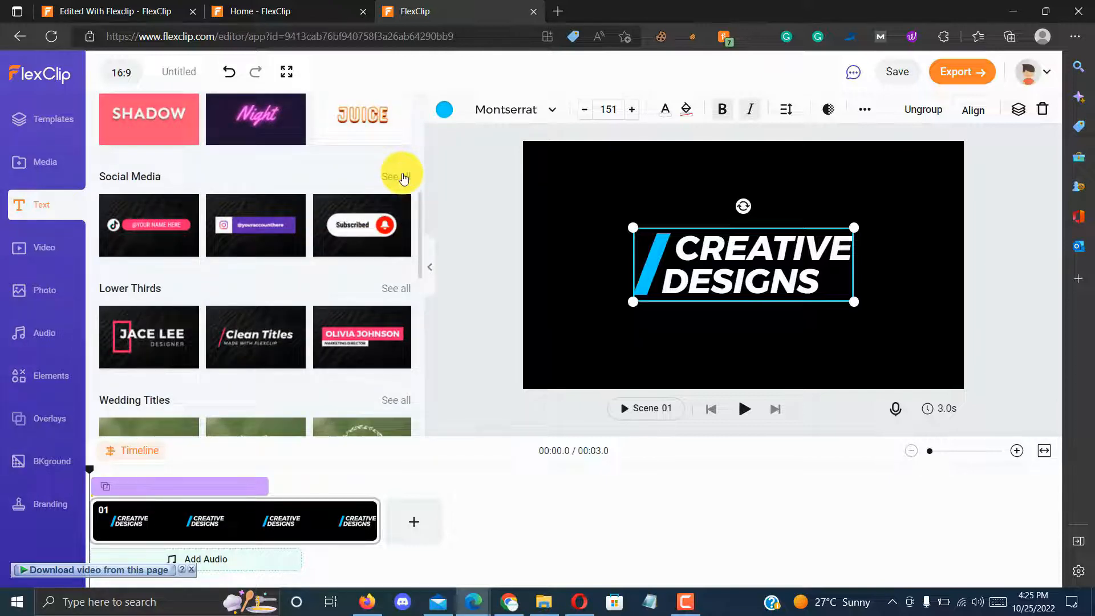
pyautogui.click(404, 178)
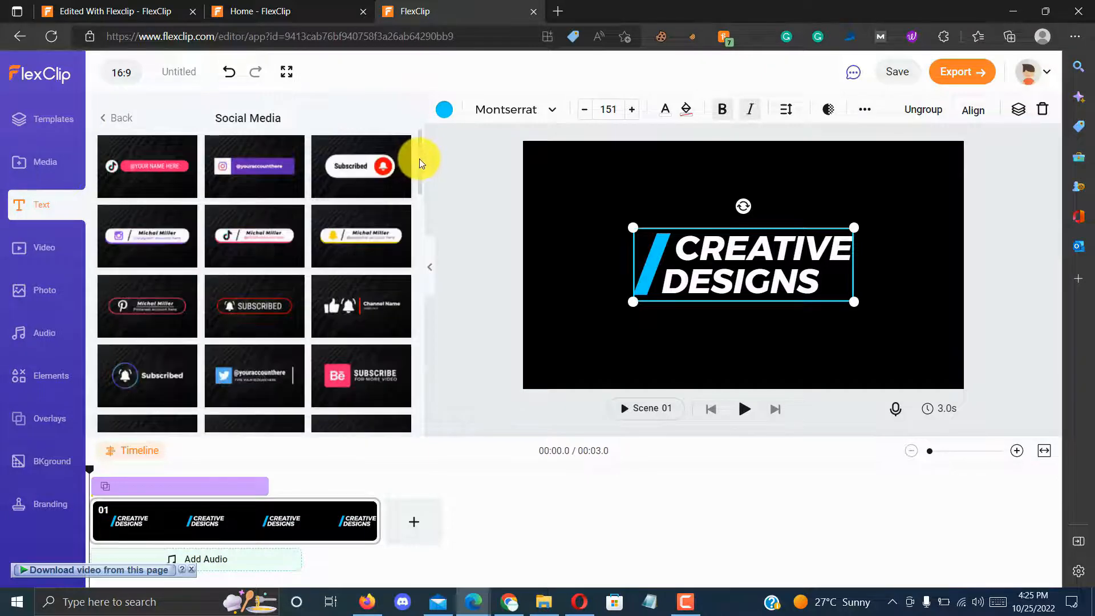
pyautogui.moveTo(419, 159); pyautogui.dragTo(419, 228)
pyautogui.scroll(-3, 419, 207)
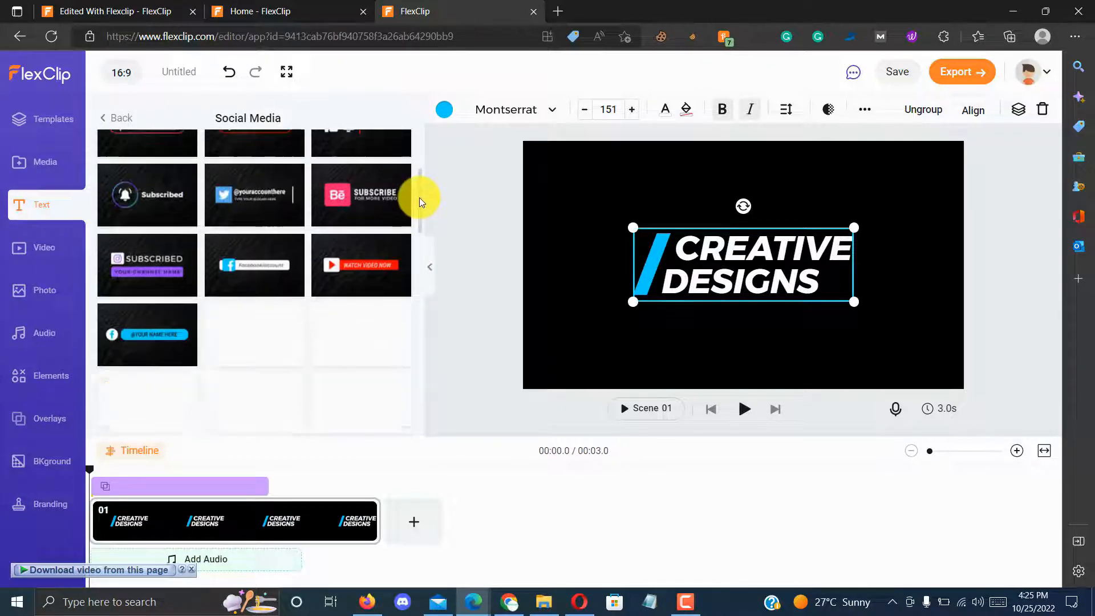
pyautogui.moveTo(416, 239); pyautogui.dragTo(405, 165)
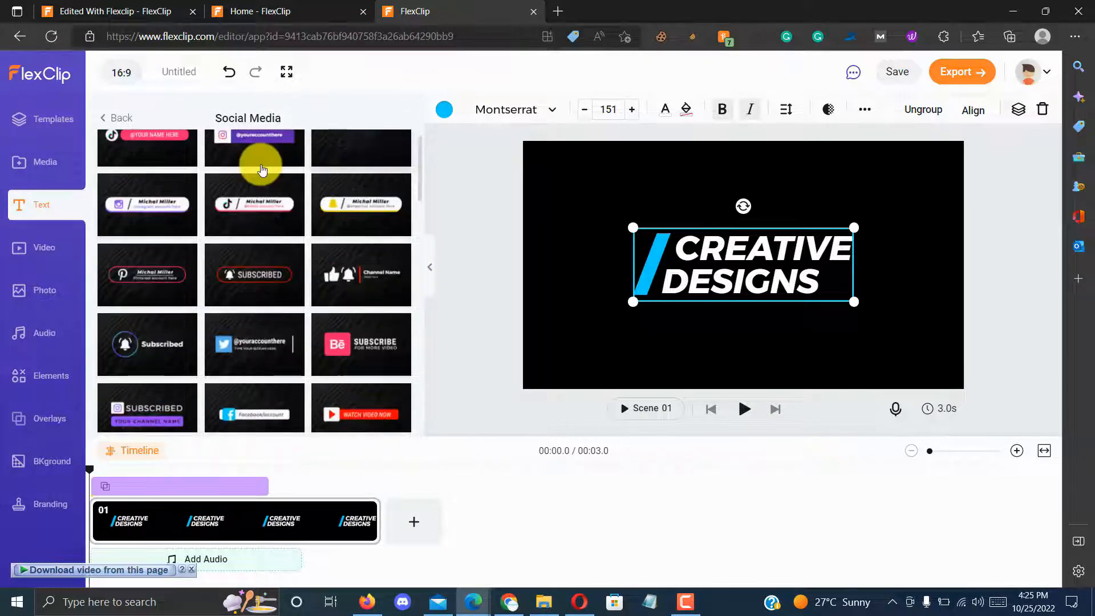
pyautogui.click(118, 121)
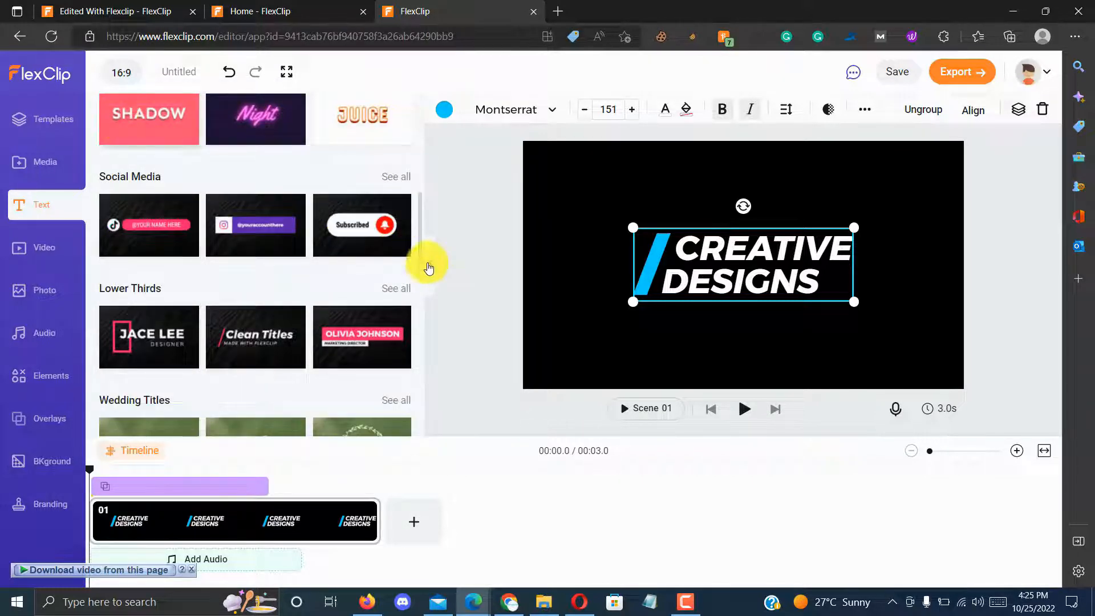
# Add the YouTube profile preset with a Follow label from the Profiles collection and move the Creative Designs title above it
pyautogui.moveTo(422, 217); pyautogui.dragTo(433, 440)
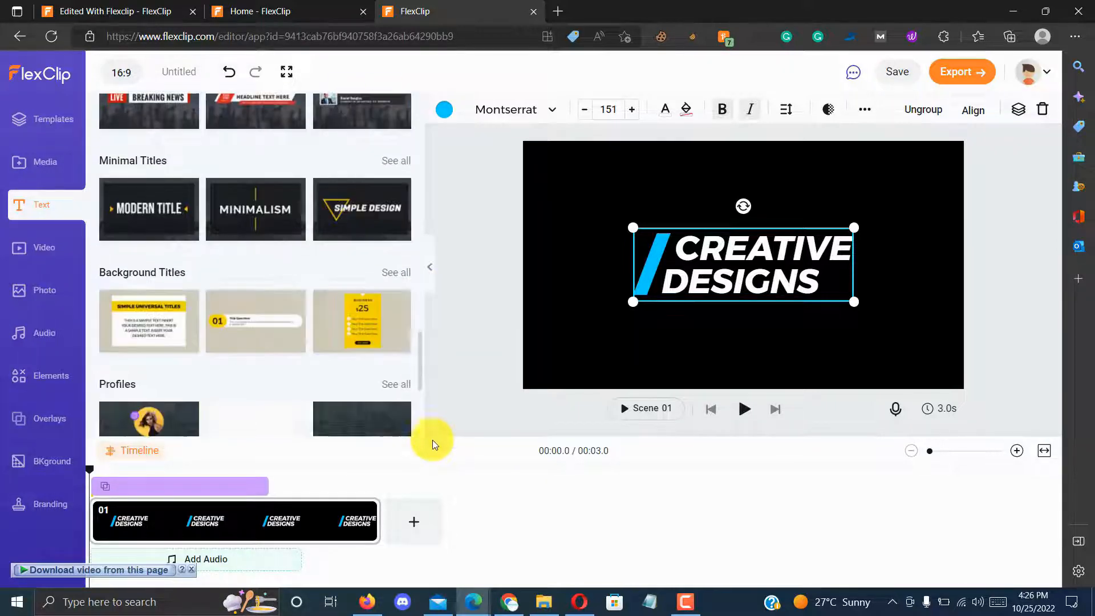
pyautogui.click(400, 274)
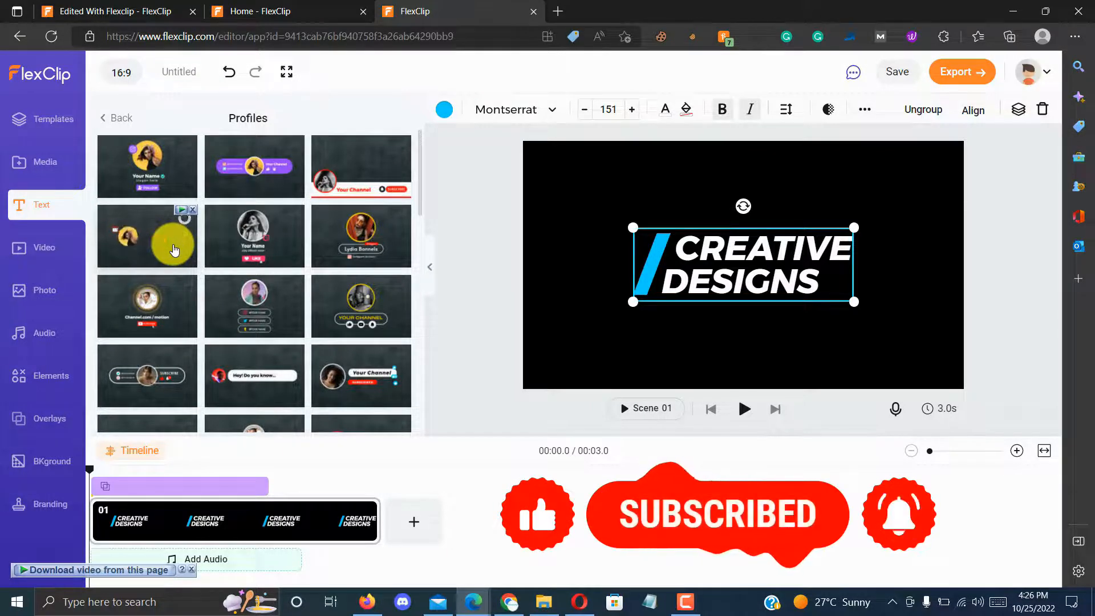
pyautogui.click(175, 249)
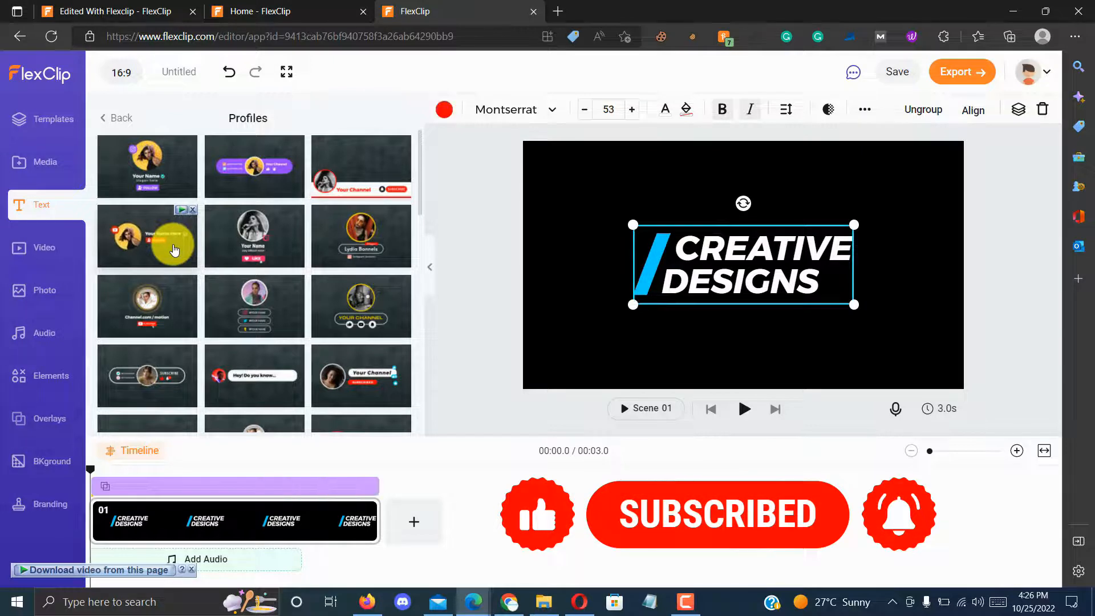
pyautogui.click(708, 227)
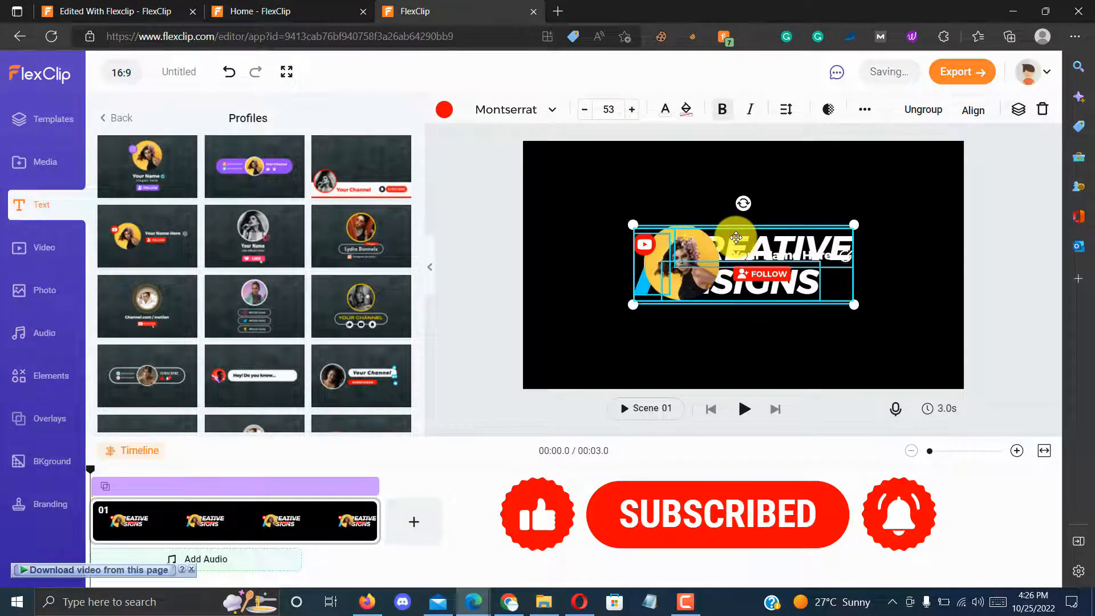
pyautogui.moveTo(736, 237); pyautogui.dragTo(766, 143)
# Change the profile preset's "Your Name Here" text to onhaxpk
pyautogui.click(785, 258)
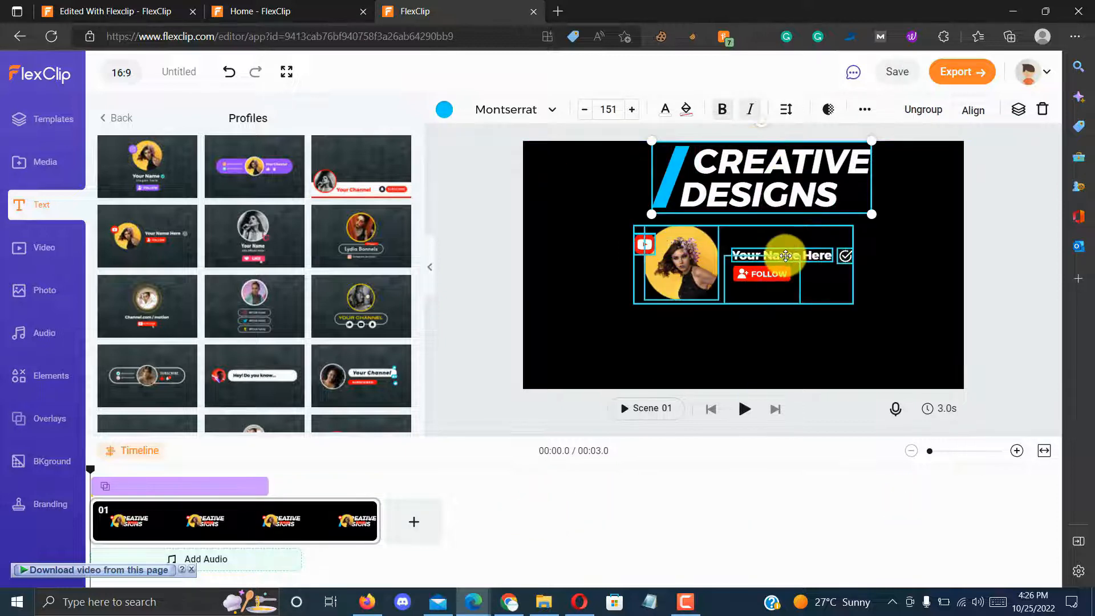
pyautogui.click(809, 254)
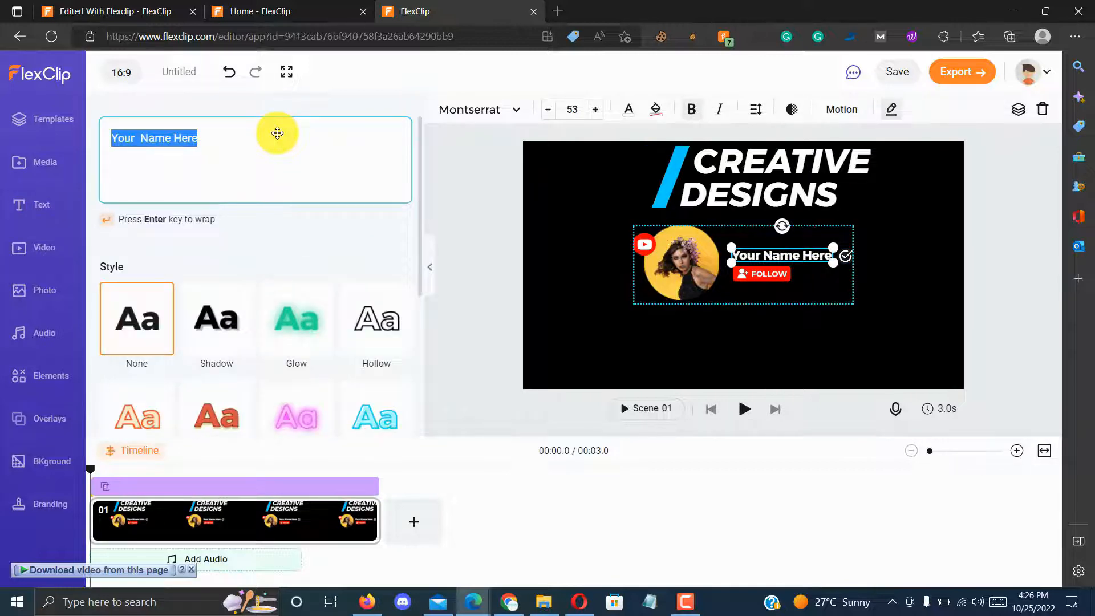
pyautogui.write('onhaxpk')
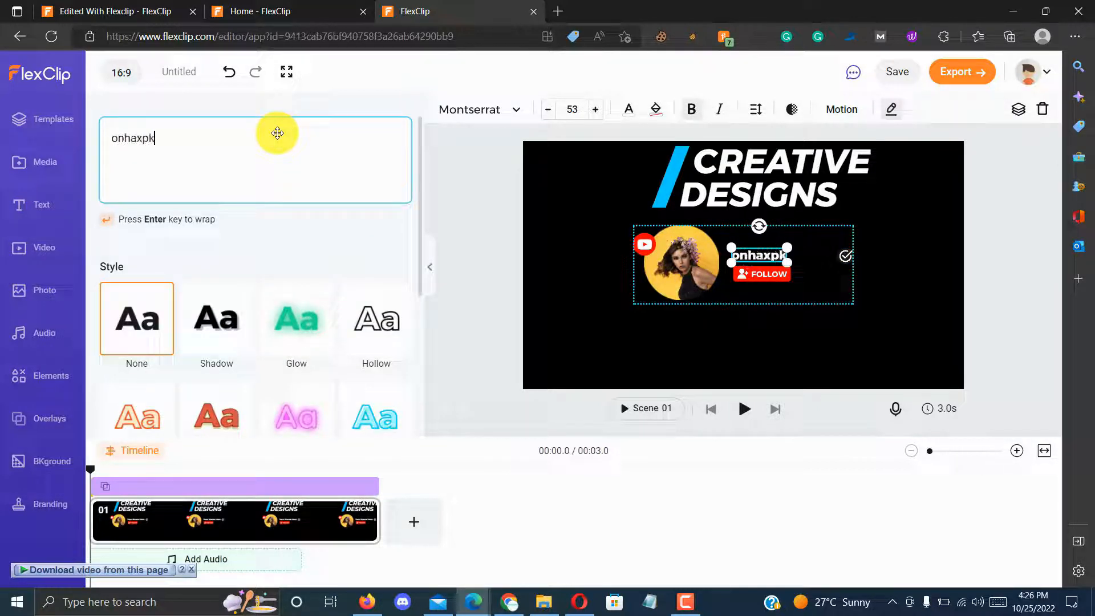
pyautogui.click(660, 272)
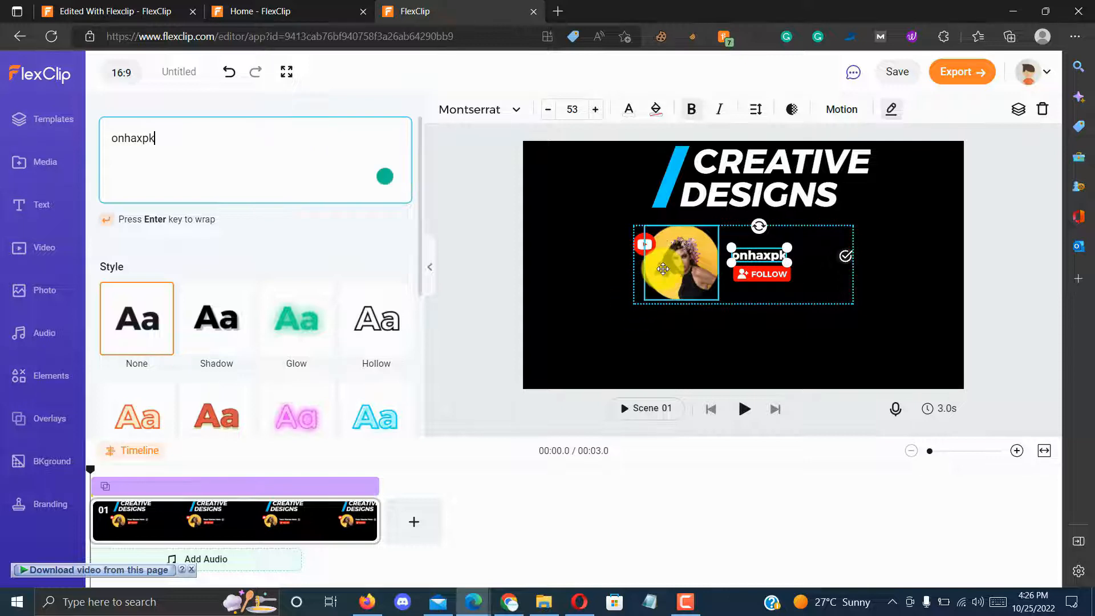
pyautogui.click(270, 207)
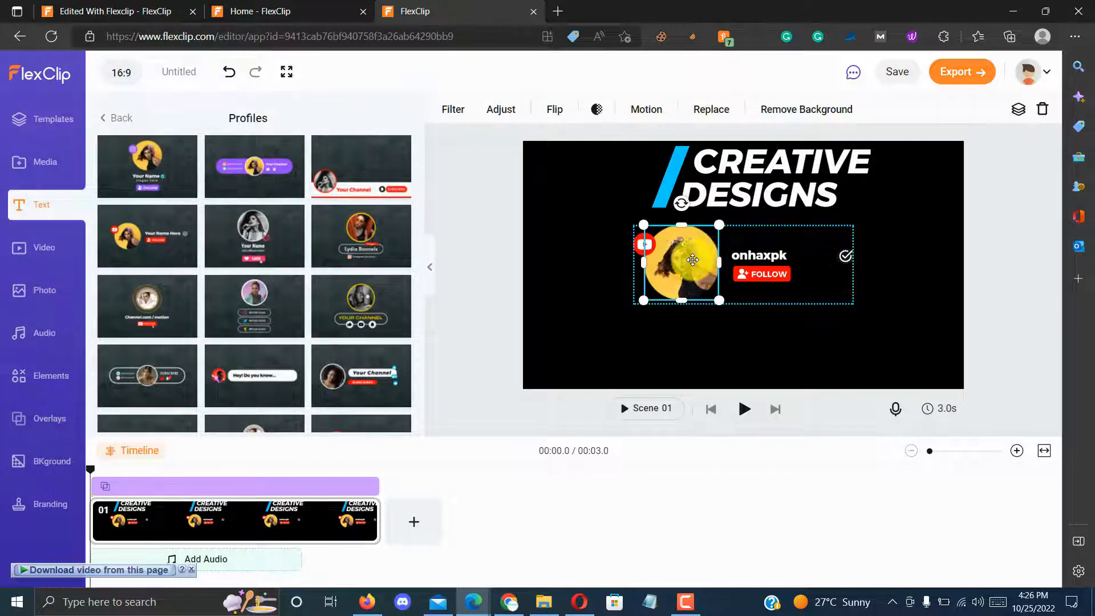
pyautogui.click(712, 114)
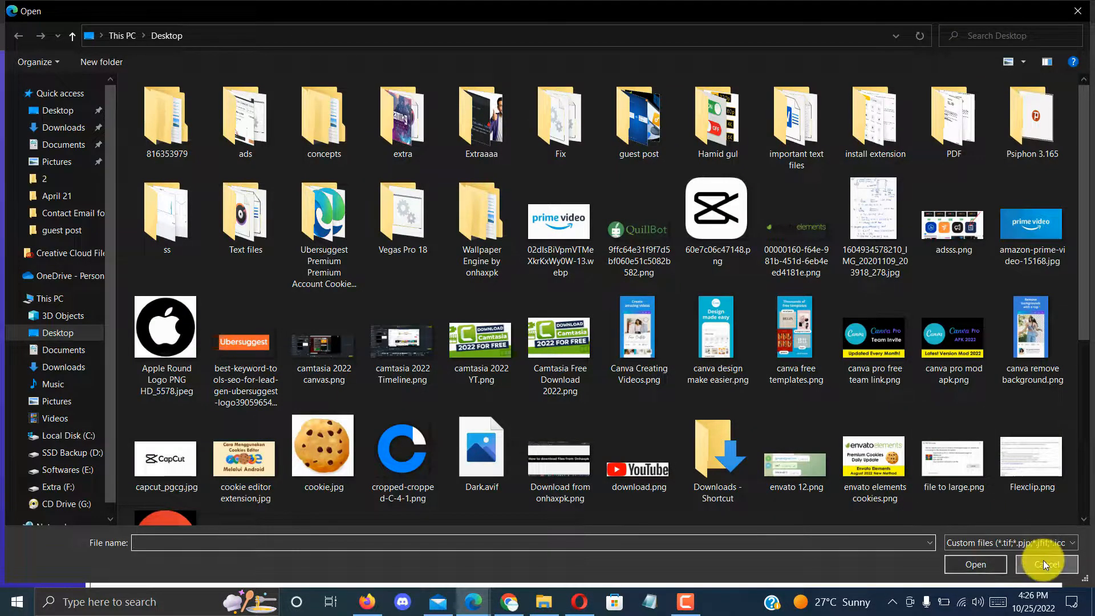
pyautogui.click(1043, 564)
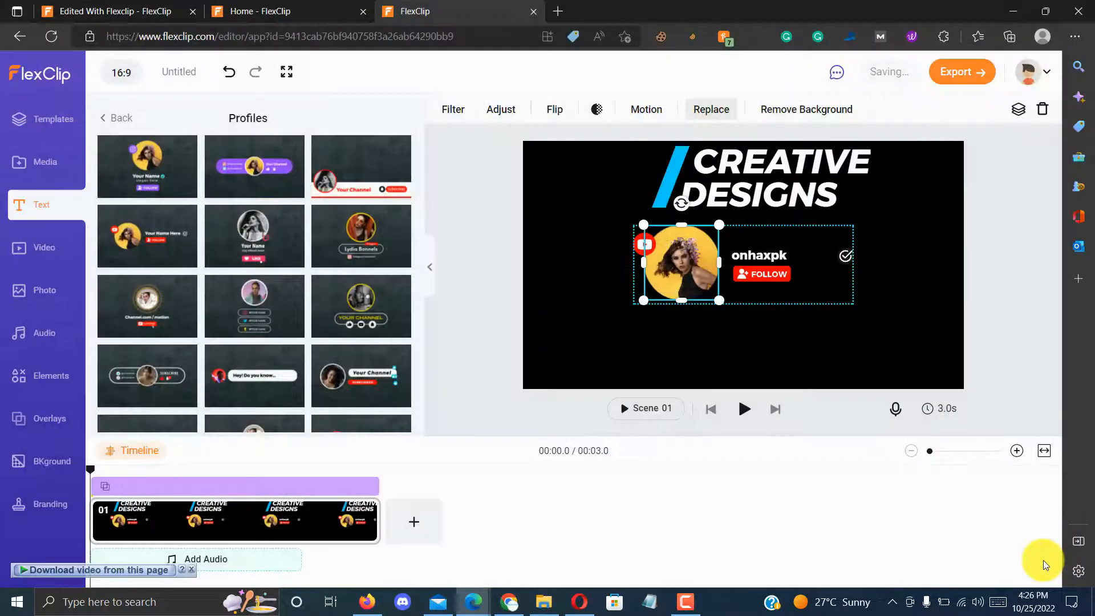
pyautogui.click(601, 273)
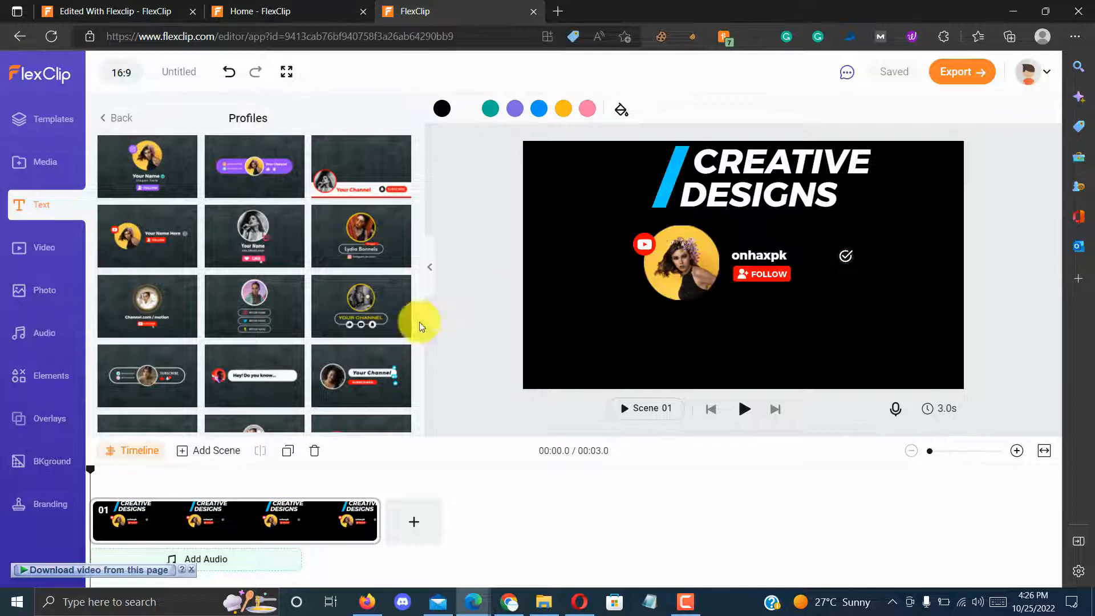
# Search the stock video library for "anything"
pyautogui.click(29, 246)
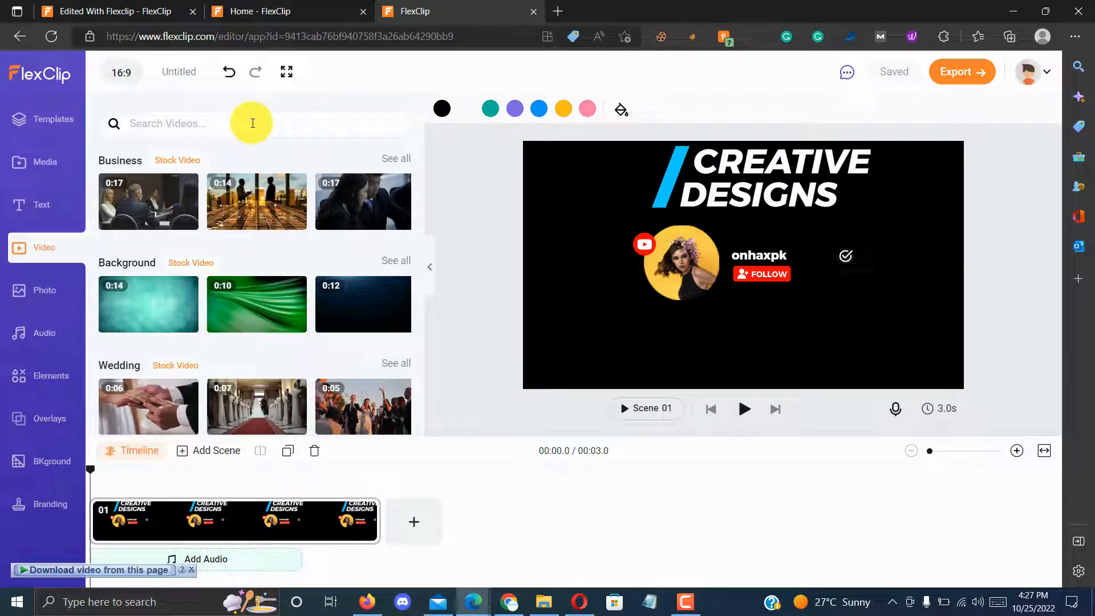
pyautogui.click(253, 123)
pyautogui.write('anything')
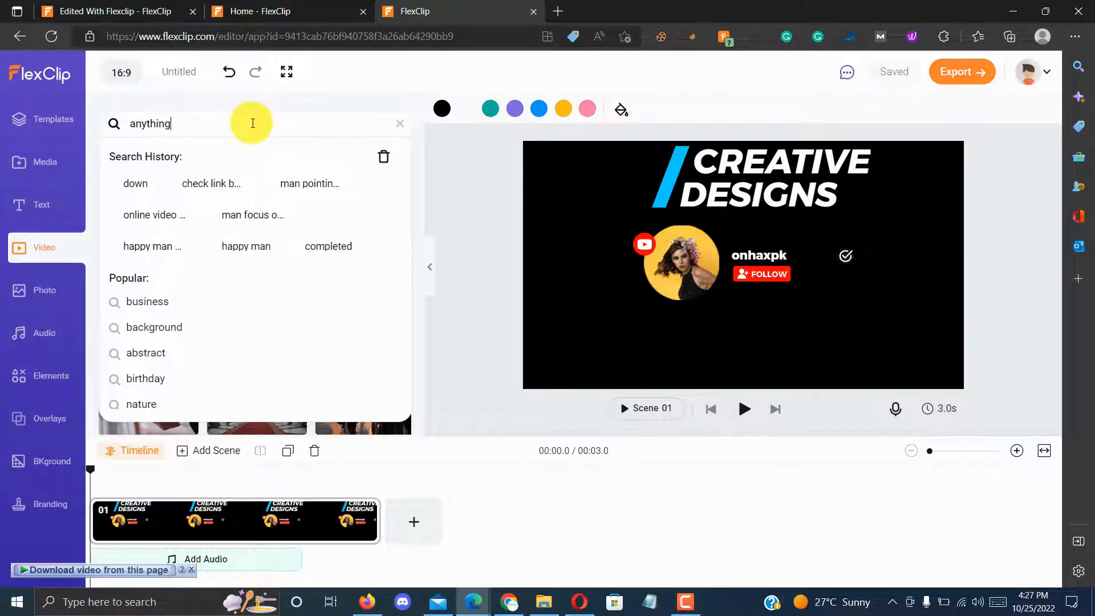
pyautogui.press('Return')
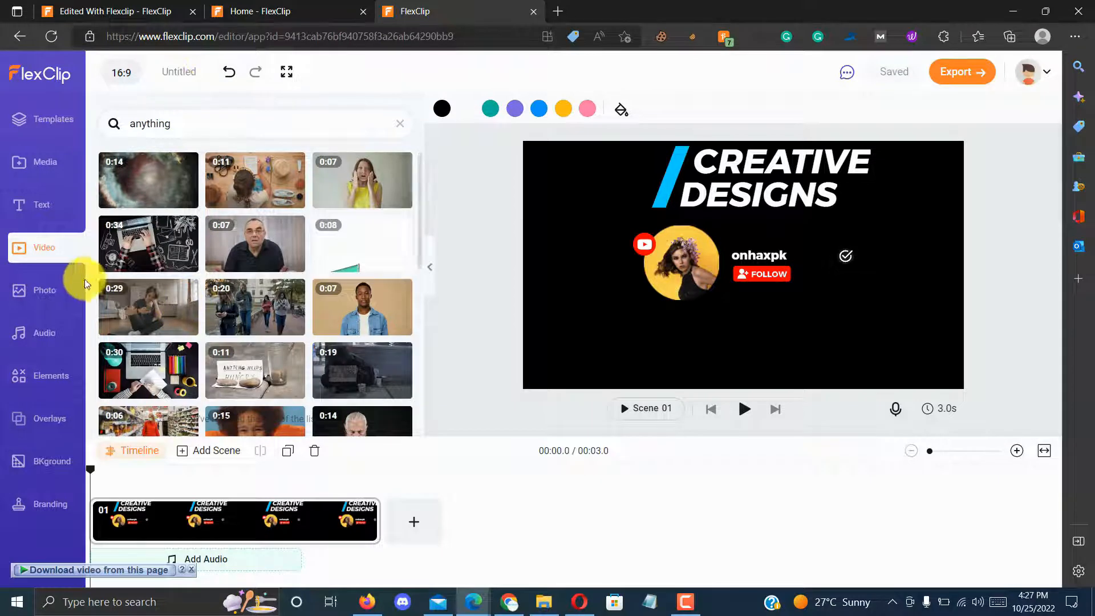
# Browse the stock photo library's categories, including Technology and Fashion
pyautogui.click(61, 296)
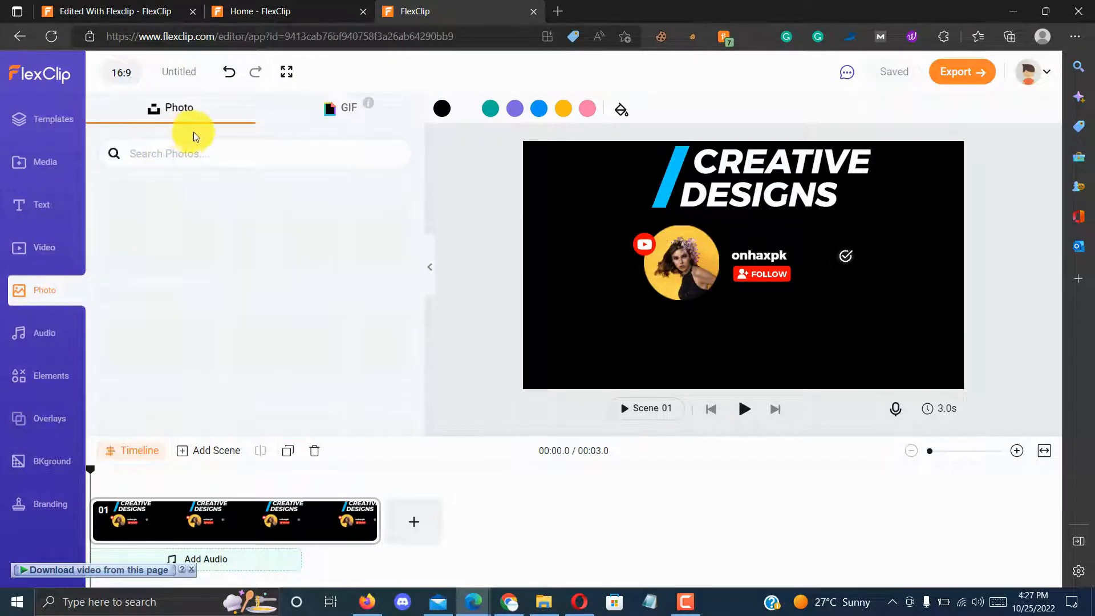
pyautogui.click(335, 112)
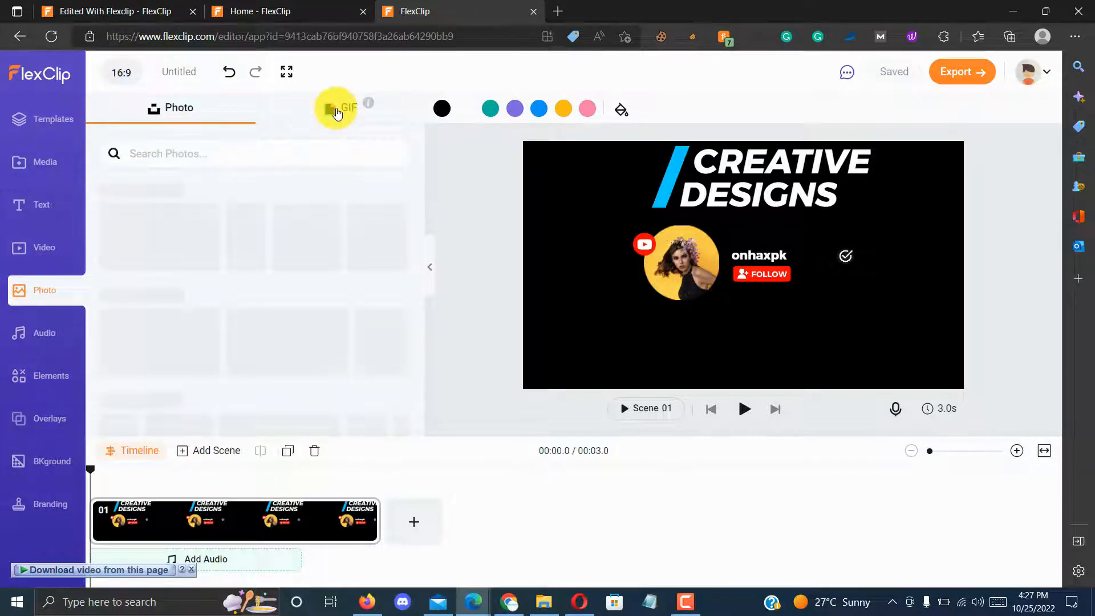
pyautogui.click(216, 118)
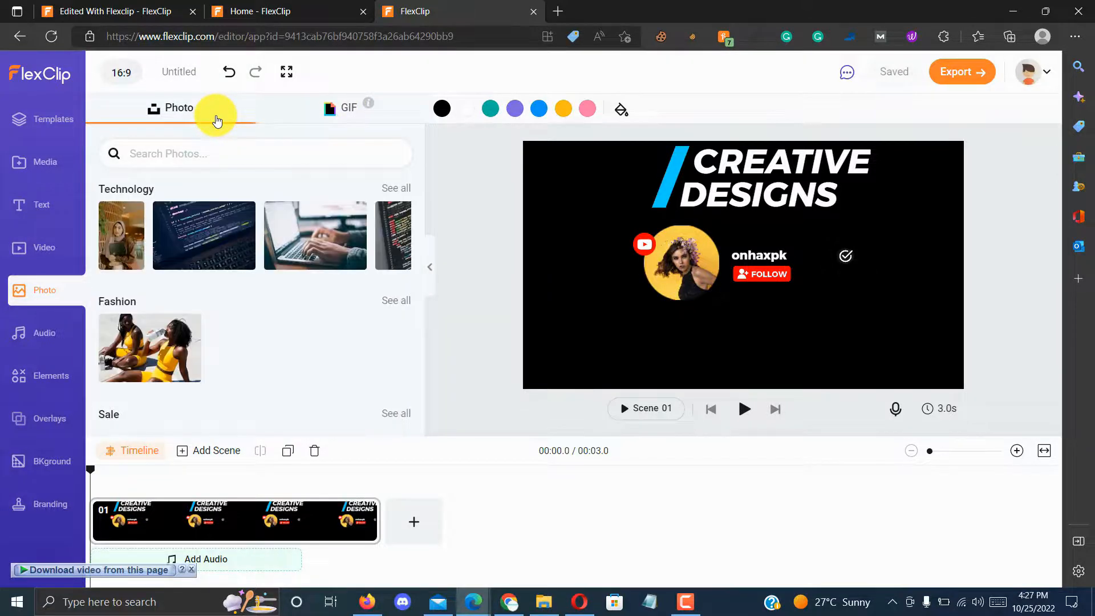
# Search the audio library for "bell" and listen to the Large Bell Belling - Looping sound effect
pyautogui.click(44, 346)
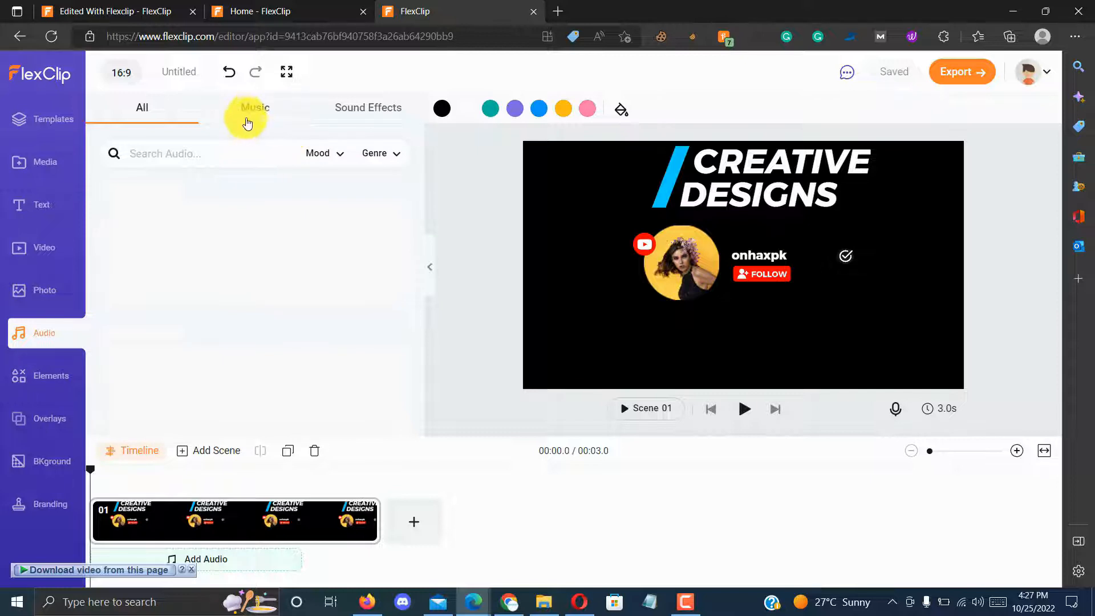
pyautogui.click(266, 150)
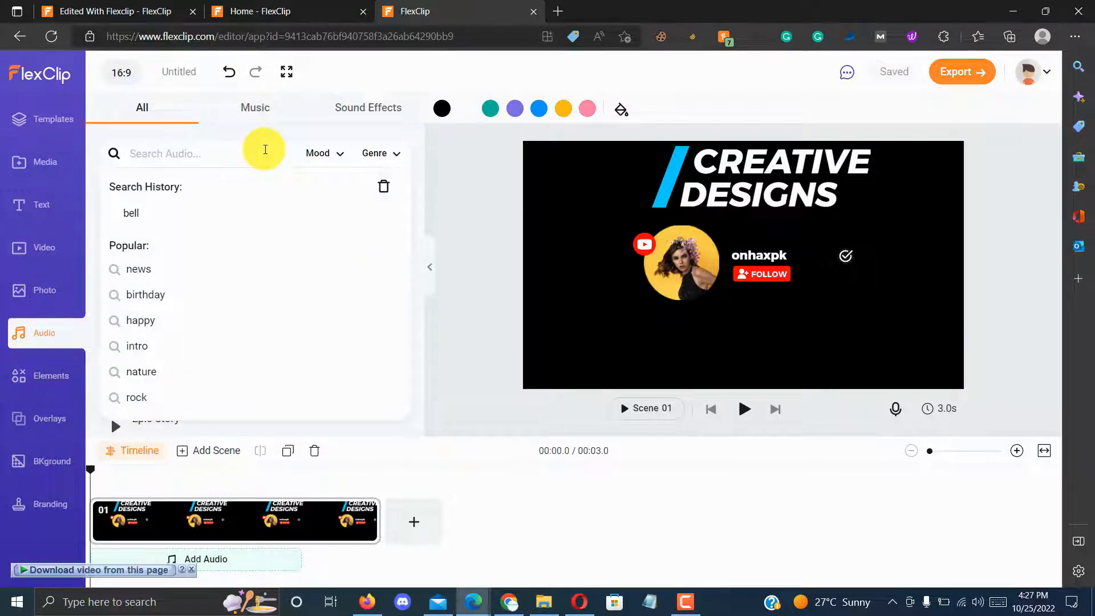
pyautogui.click(137, 216)
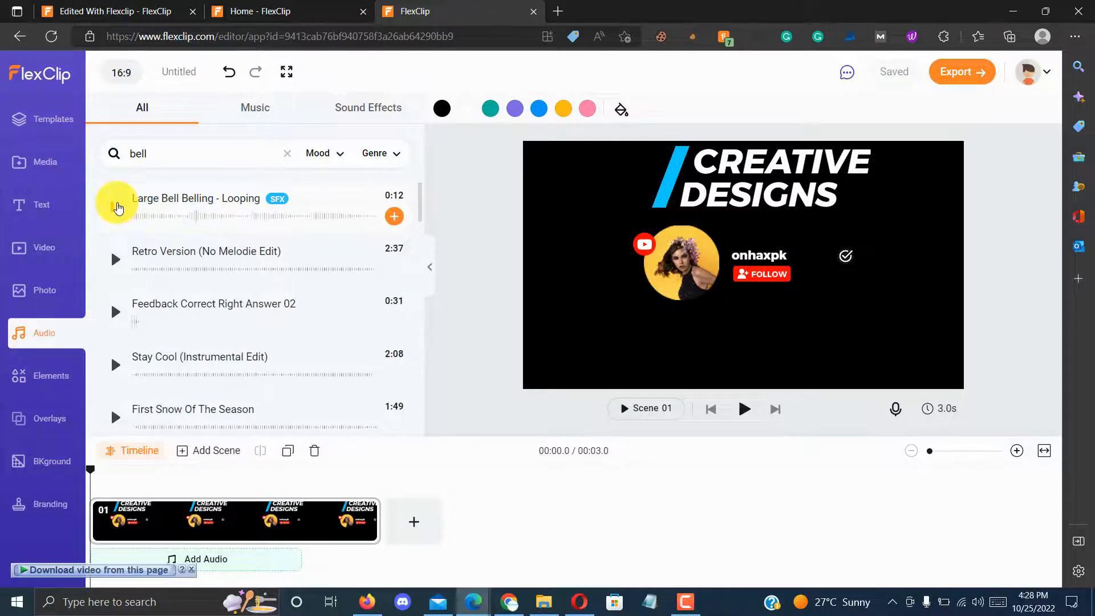
pyautogui.click(116, 207)
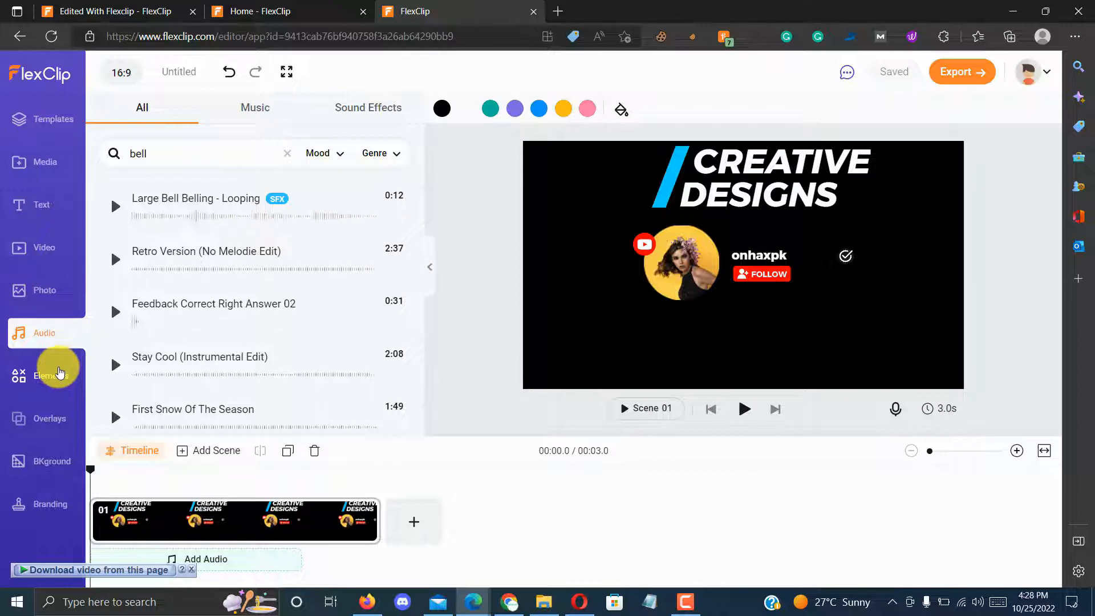
# Add the black curved arrow from the Arrow elements to the scene
pyautogui.click(60, 372)
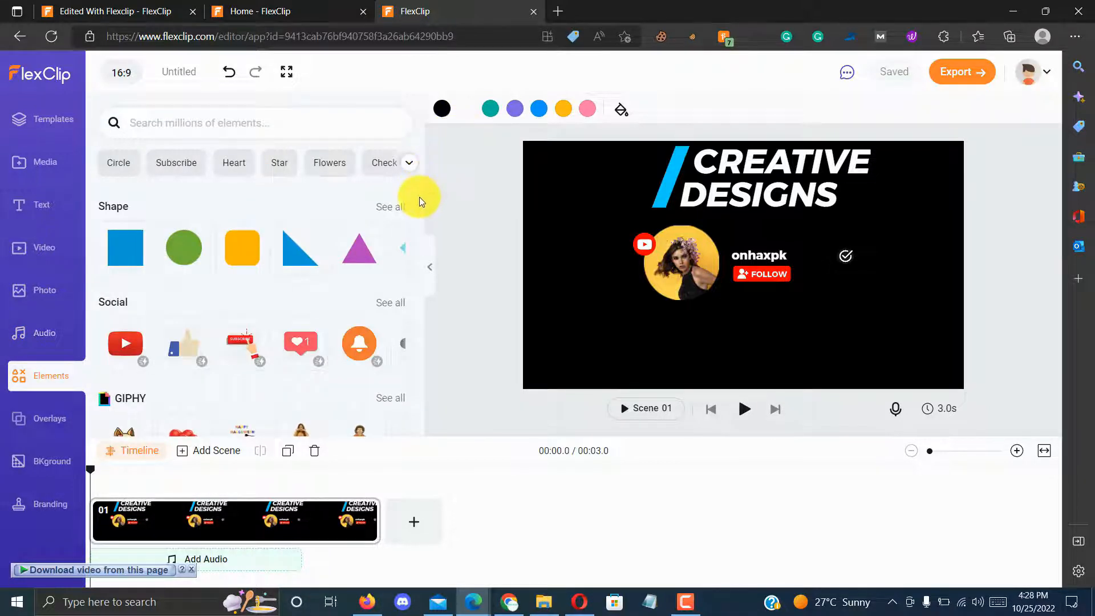
pyautogui.scroll(-4, 428, 262)
pyautogui.scroll(-4, 430, 272)
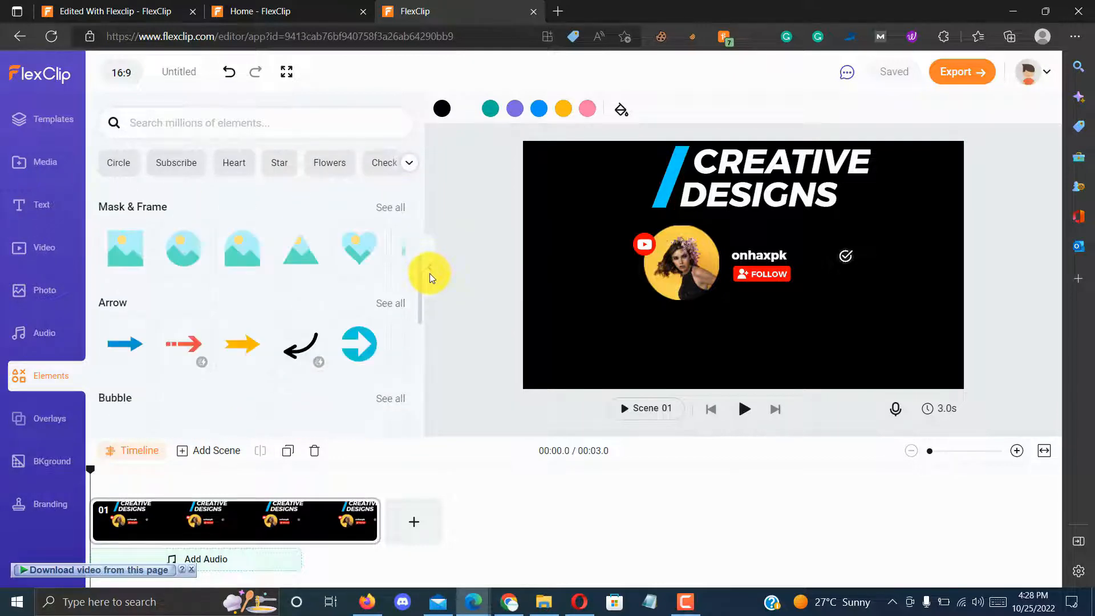
pyautogui.scroll(4, 433, 313)
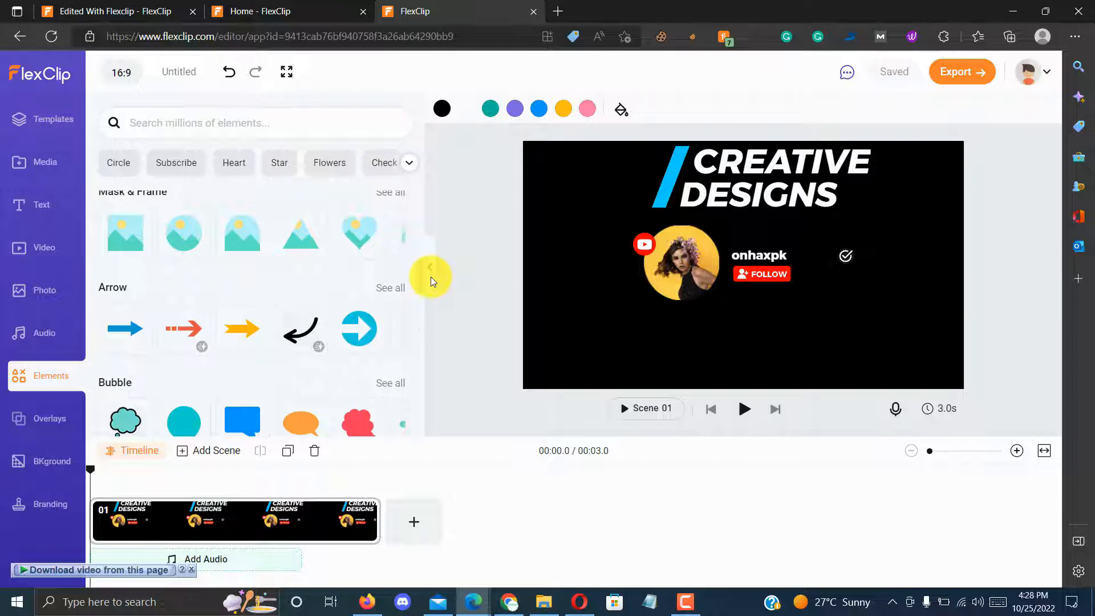
pyautogui.click(313, 340)
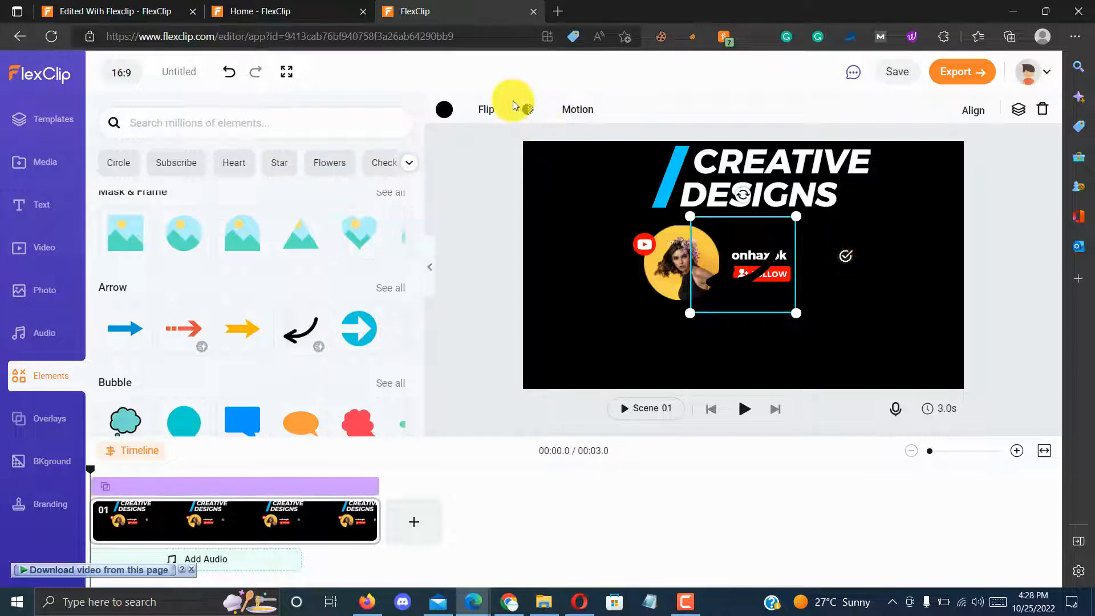
# Recolor the curved arrow white and move it below the Follow label of the profile preset
pyautogui.click(449, 113)
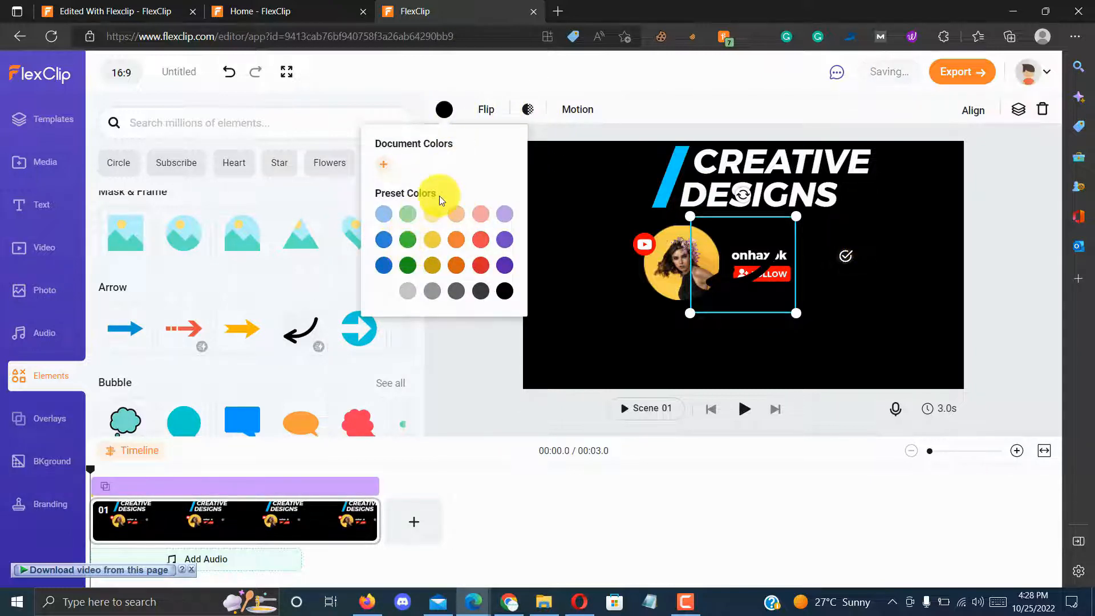
pyautogui.click(383, 289)
pyautogui.moveTo(759, 310); pyautogui.dragTo(808, 356)
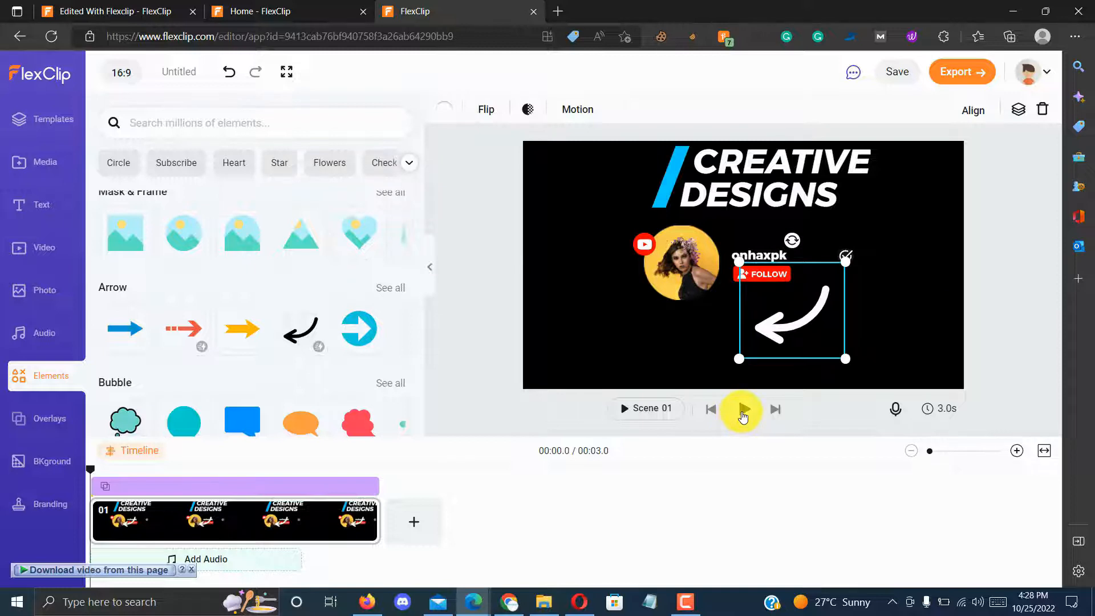
# Preview the scene's animation with the arrow and view the available video export formats
pyautogui.click(743, 410)
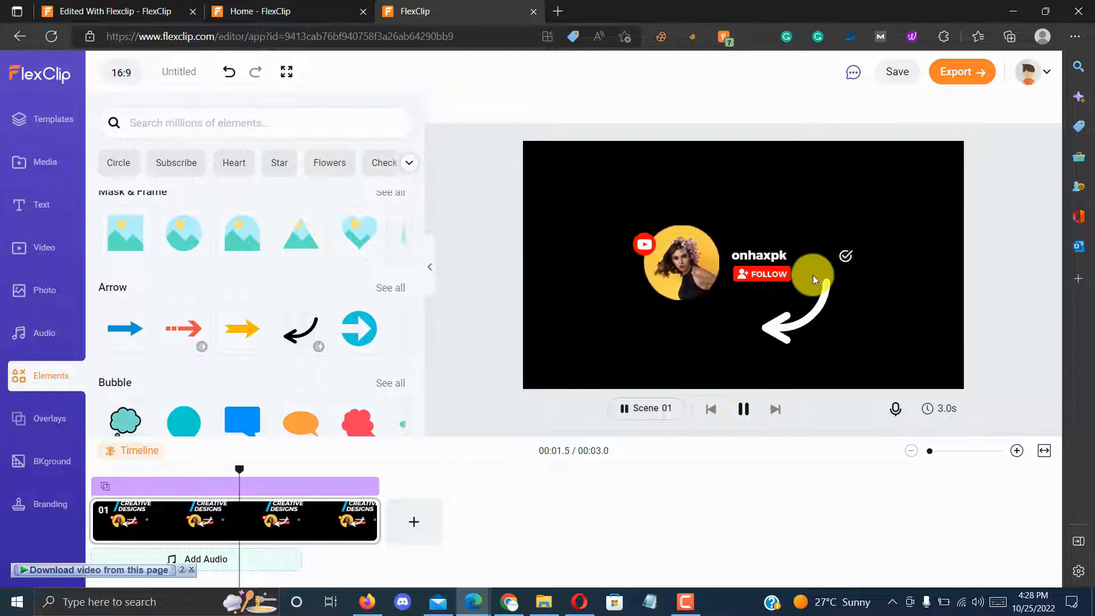
pyautogui.click(754, 323)
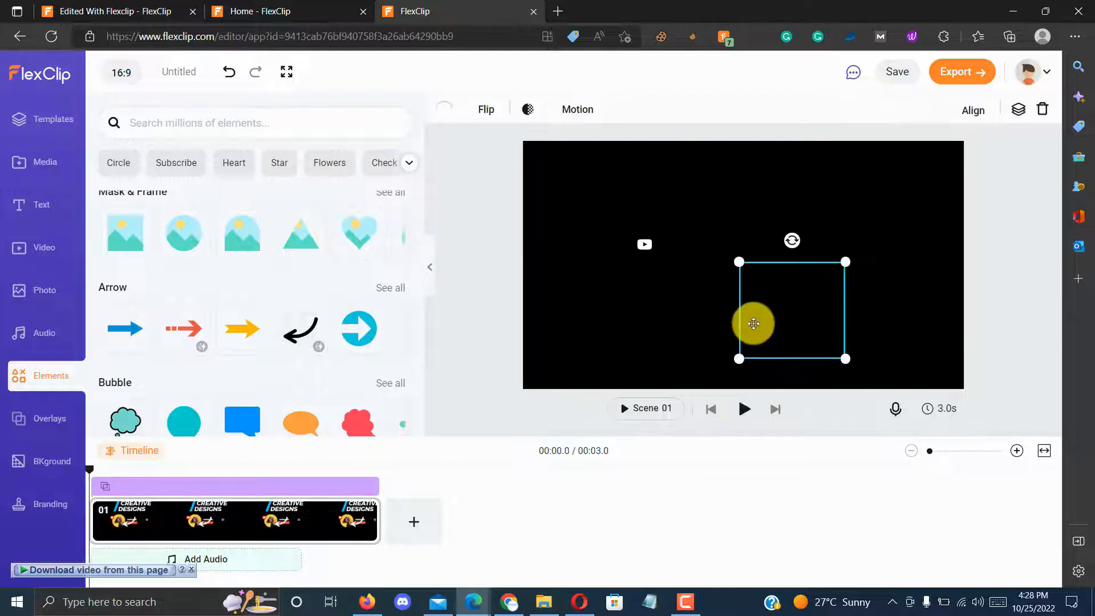
pyautogui.click(746, 410)
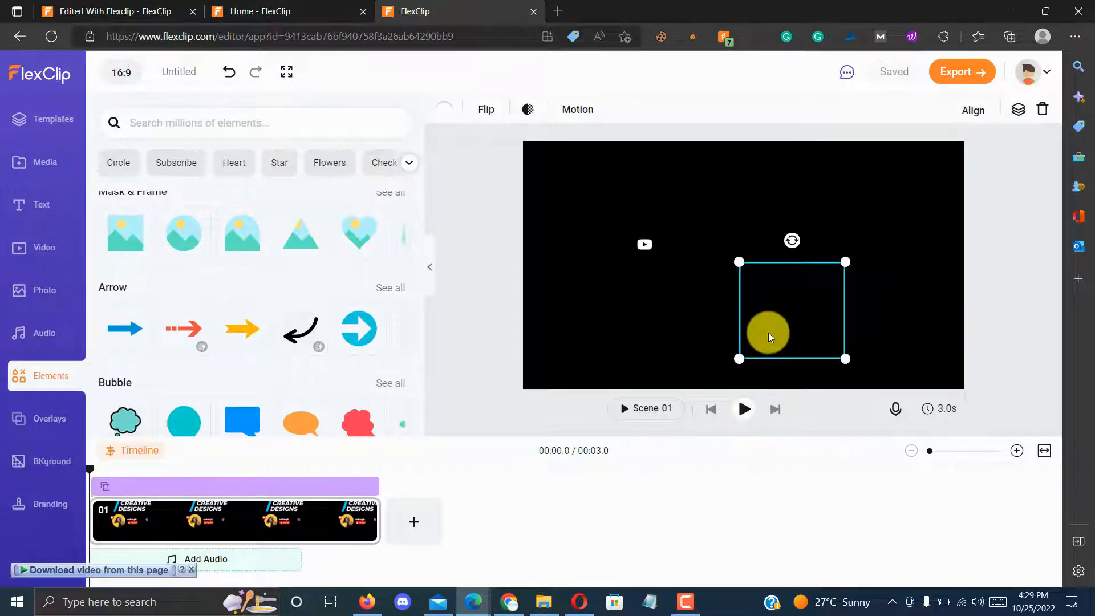
pyautogui.click(958, 71)
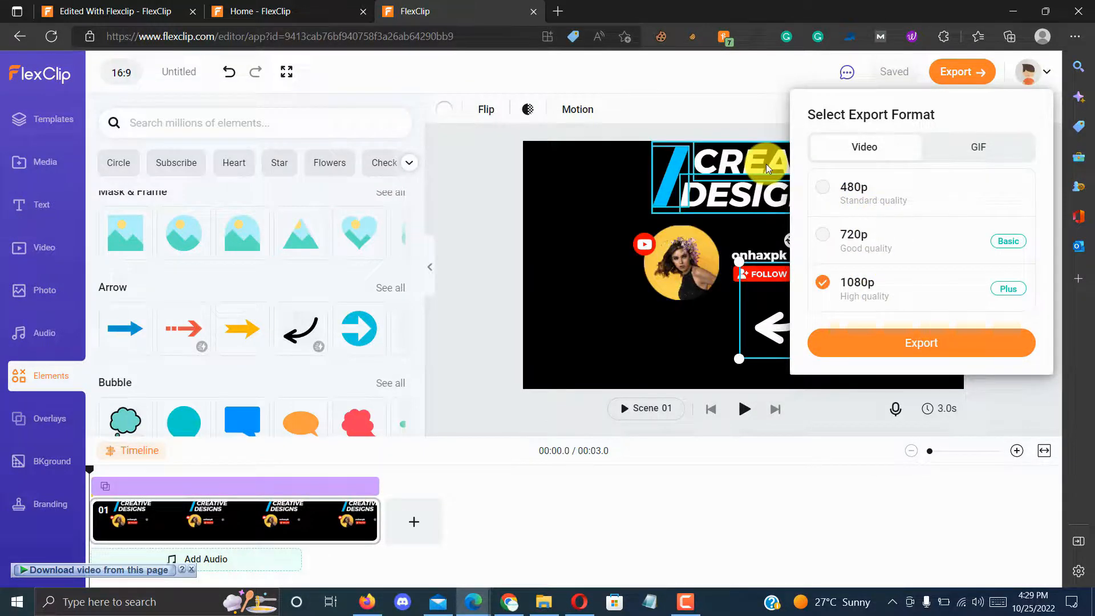
pyautogui.click(576, 475)
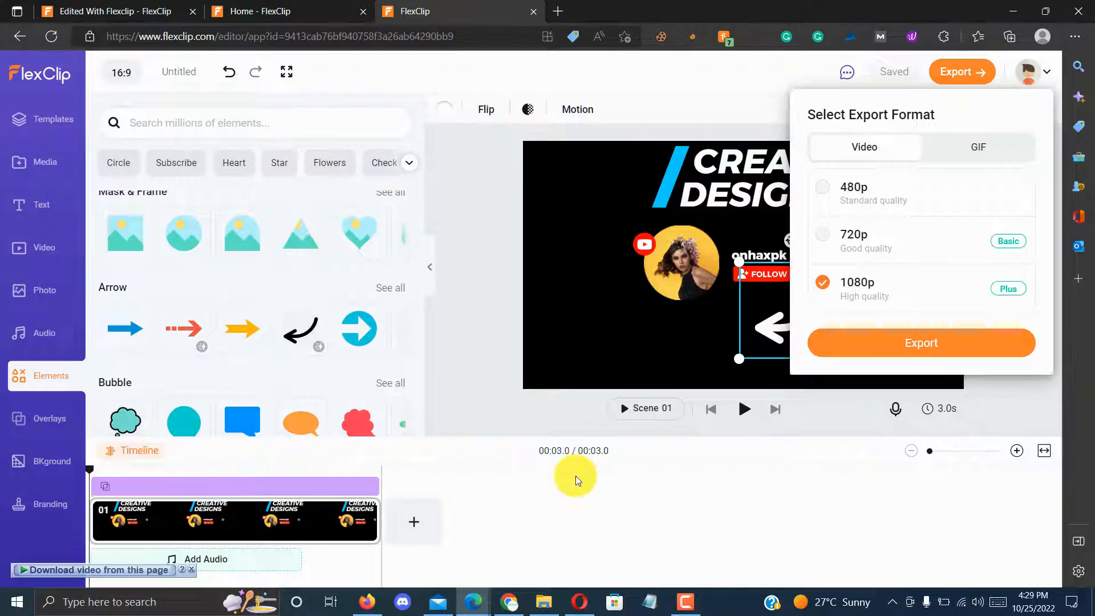
# Switch to the FlexClip pricing page in Chrome and examine the Free plan's features and the paid plans
pyautogui.click(508, 603)
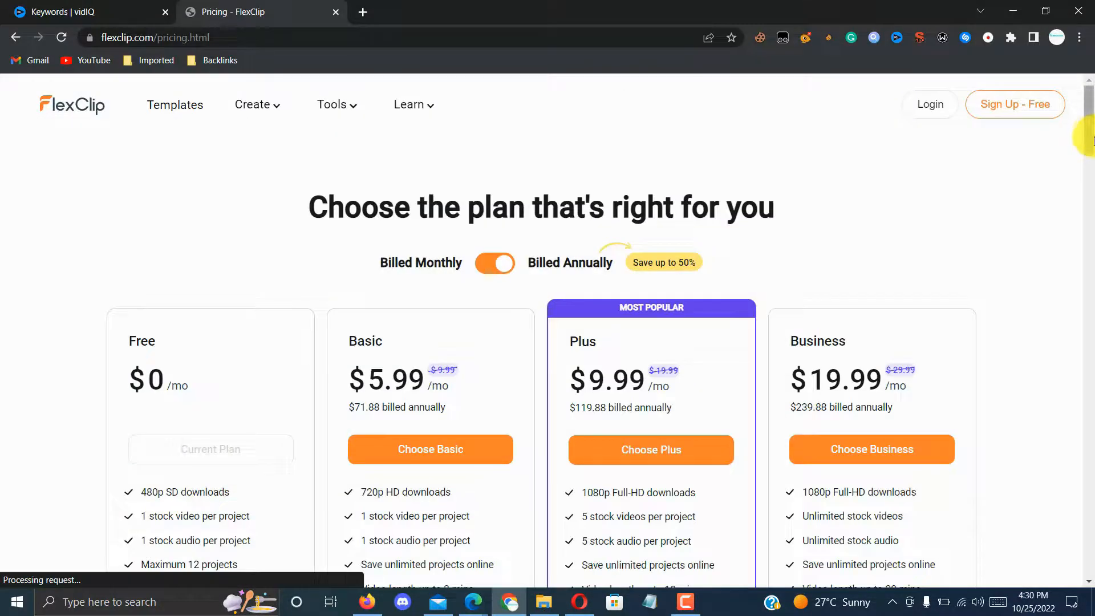
pyautogui.moveTo(1093, 137)
pyautogui.mouseDown()
pyautogui.moveTo(1093, 175)
pyautogui.moveTo(1092, 155)
pyautogui.mouseUp()
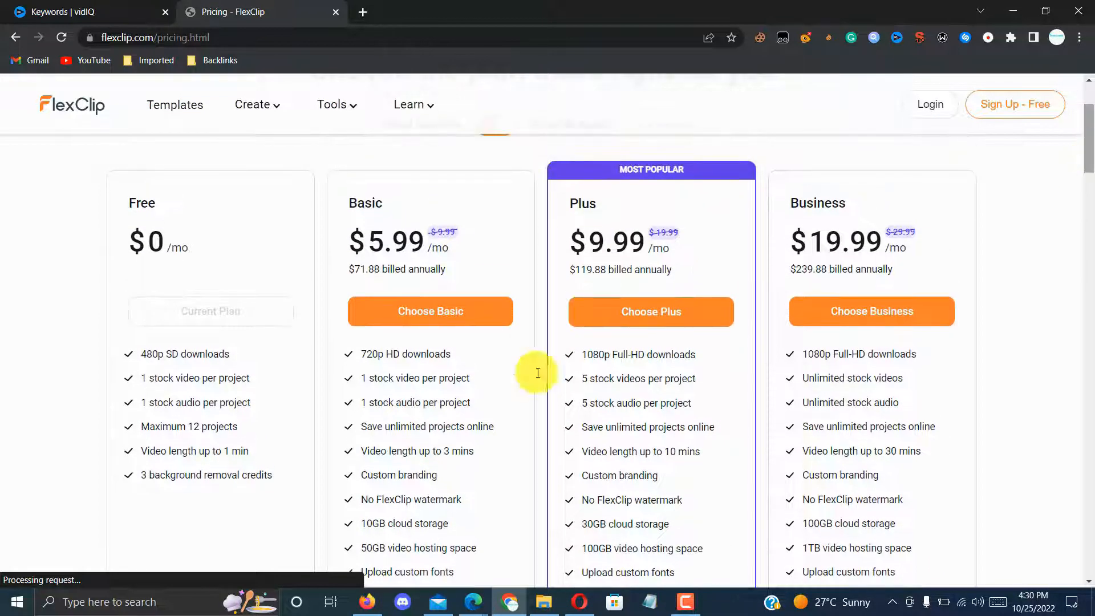
pyautogui.tripleClick(144, 355)
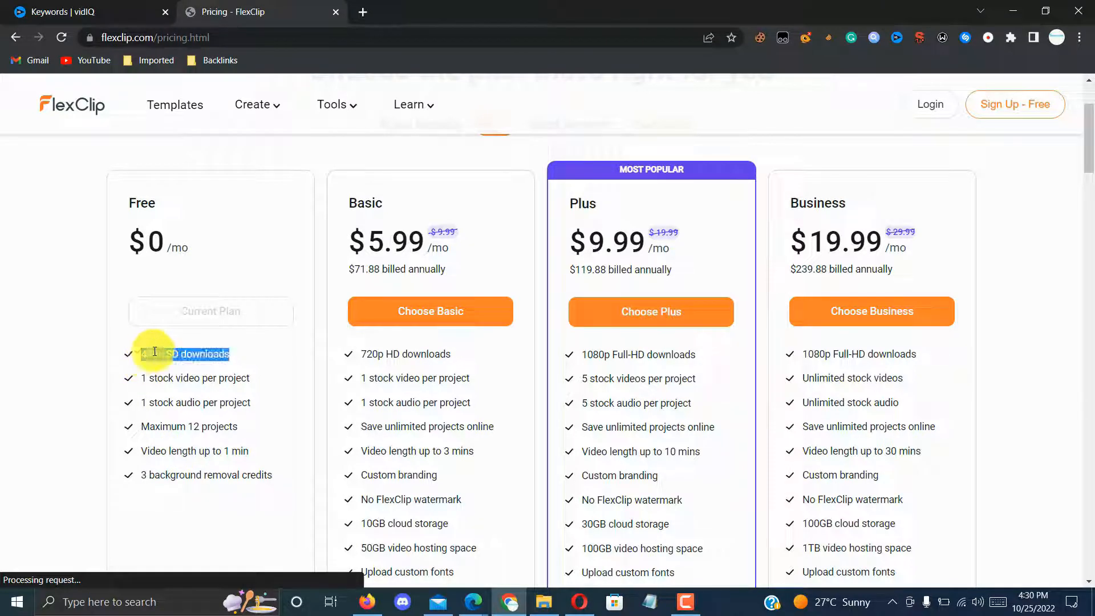
pyautogui.tripleClick(142, 378)
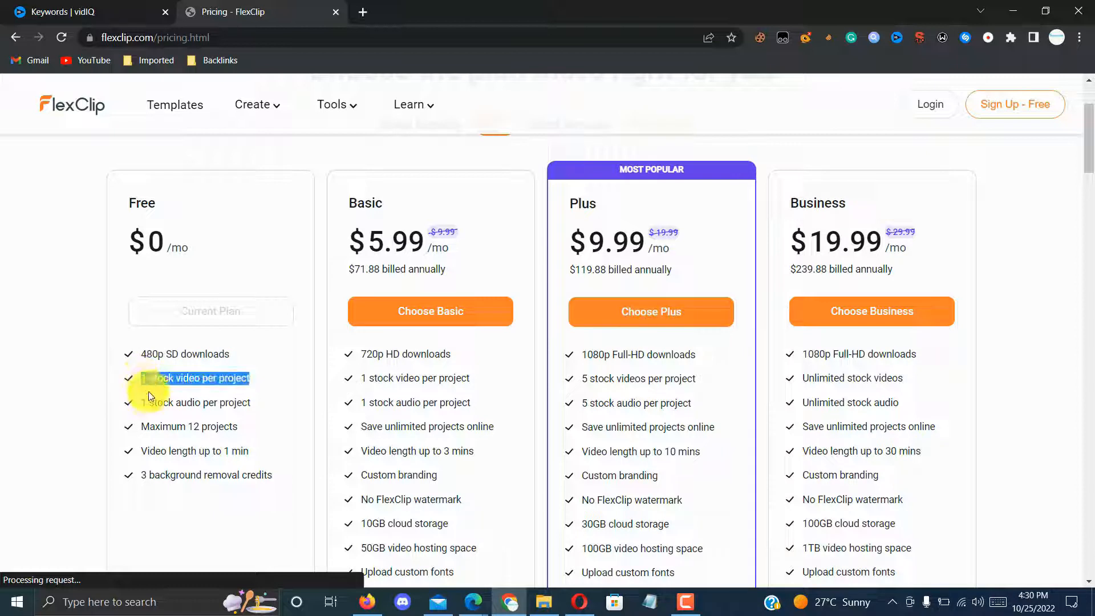
pyautogui.tripleClick(142, 403)
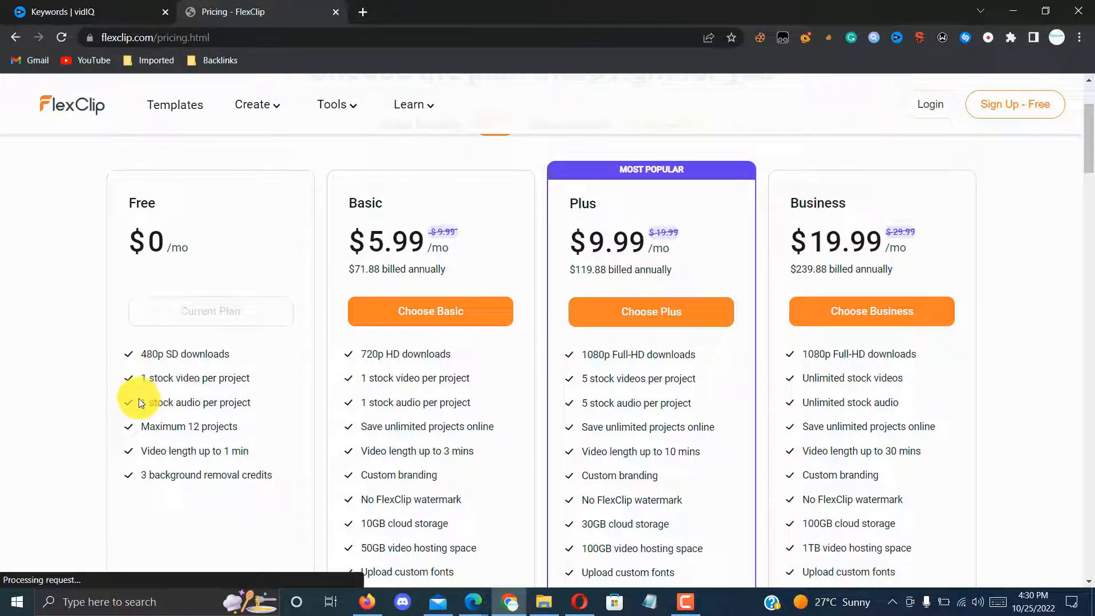
pyautogui.tripleClick(144, 428)
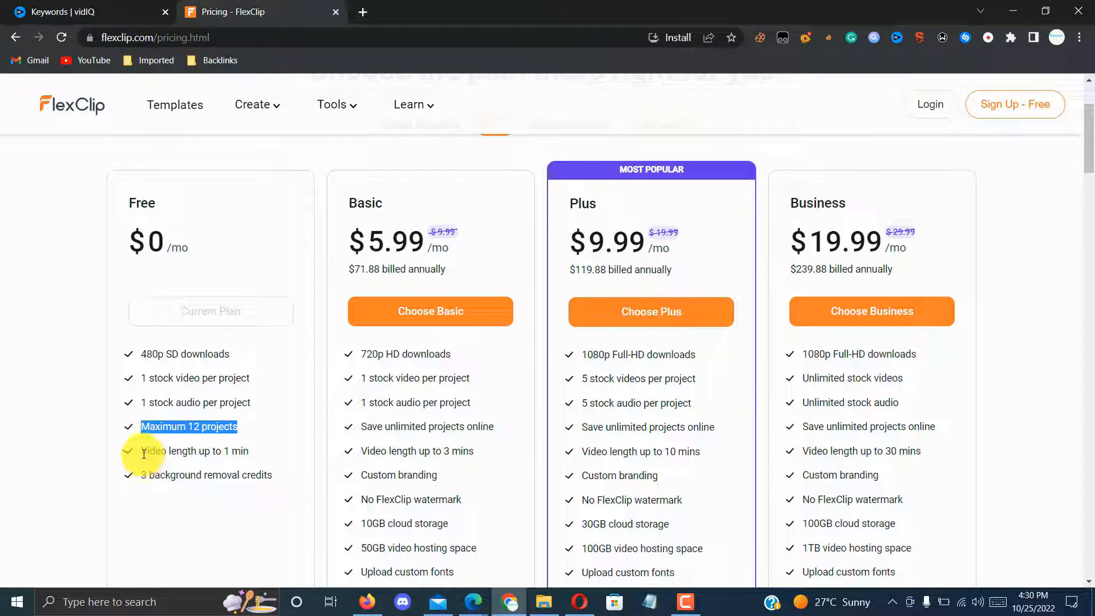
pyautogui.tripleClick(144, 451)
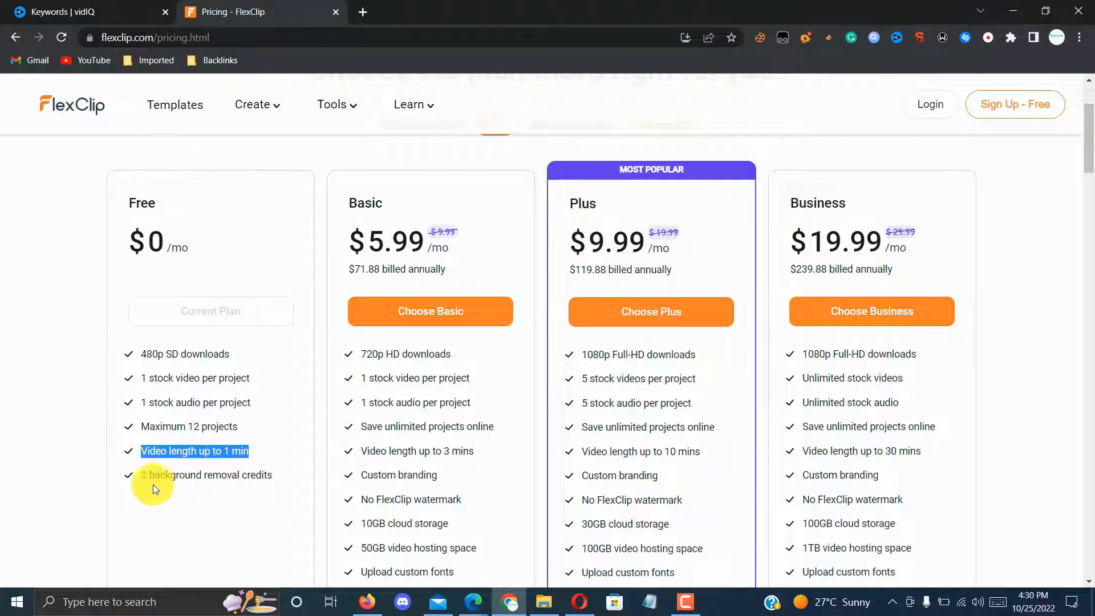
pyautogui.tripleClick(143, 477)
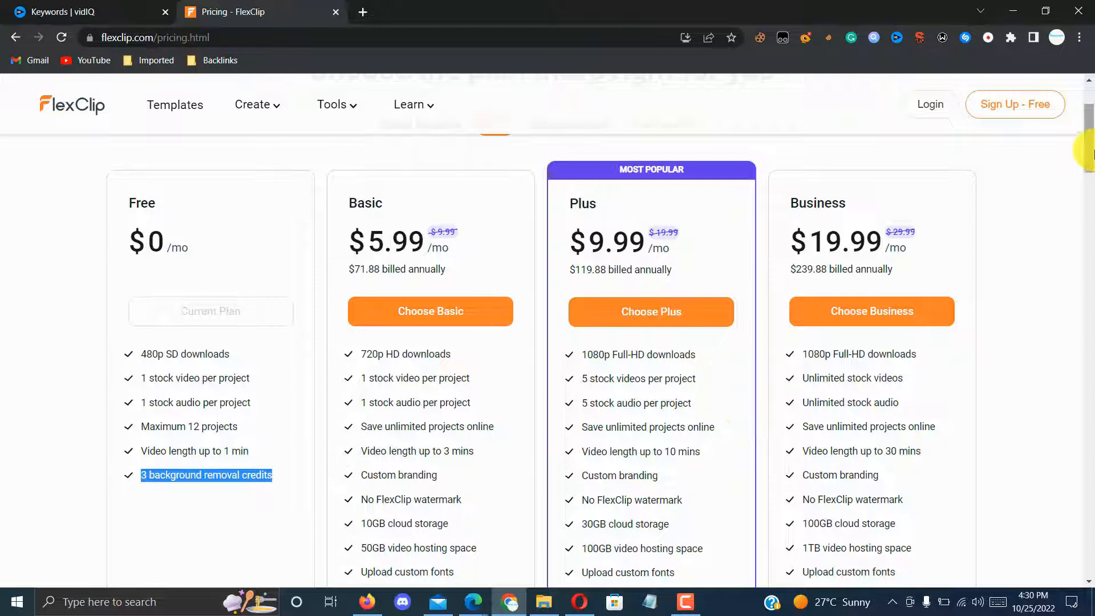
pyautogui.moveTo(1093, 149)
pyautogui.mouseDown()
pyautogui.moveTo(1092, 284)
pyautogui.moveTo(1092, 130)
pyautogui.moveTo(1092, 184)
pyautogui.moveTo(1093, 157)
pyautogui.mouseUp()
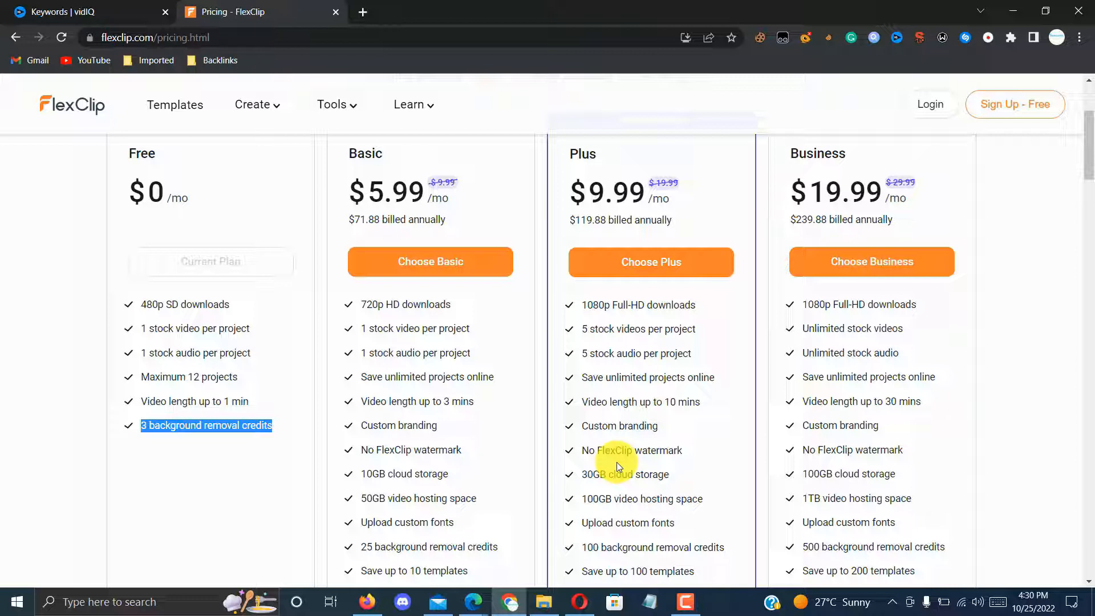
pyautogui.click(590, 200)
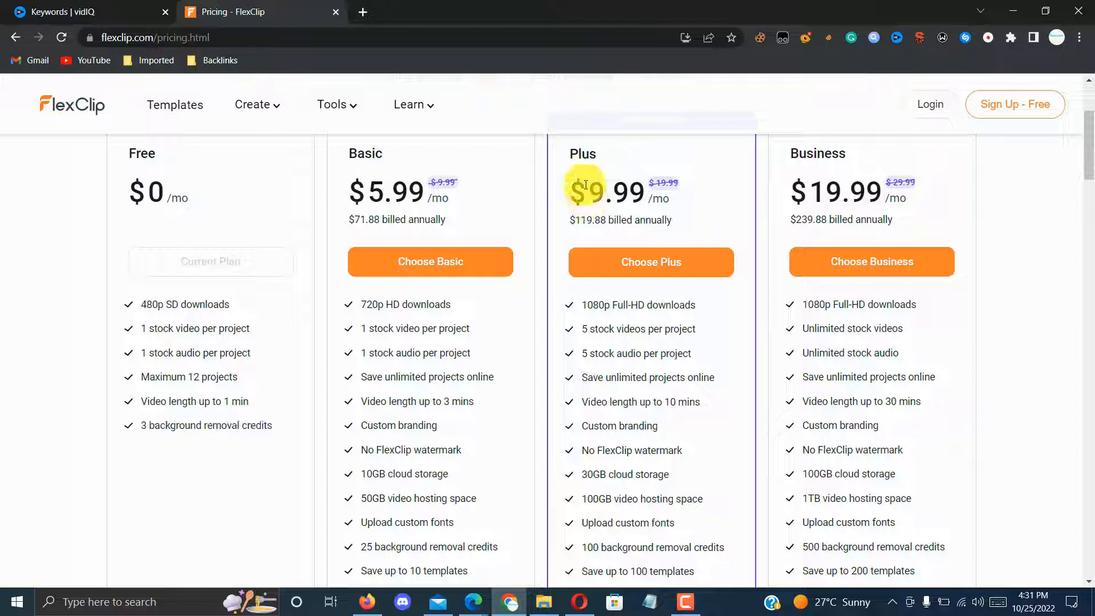